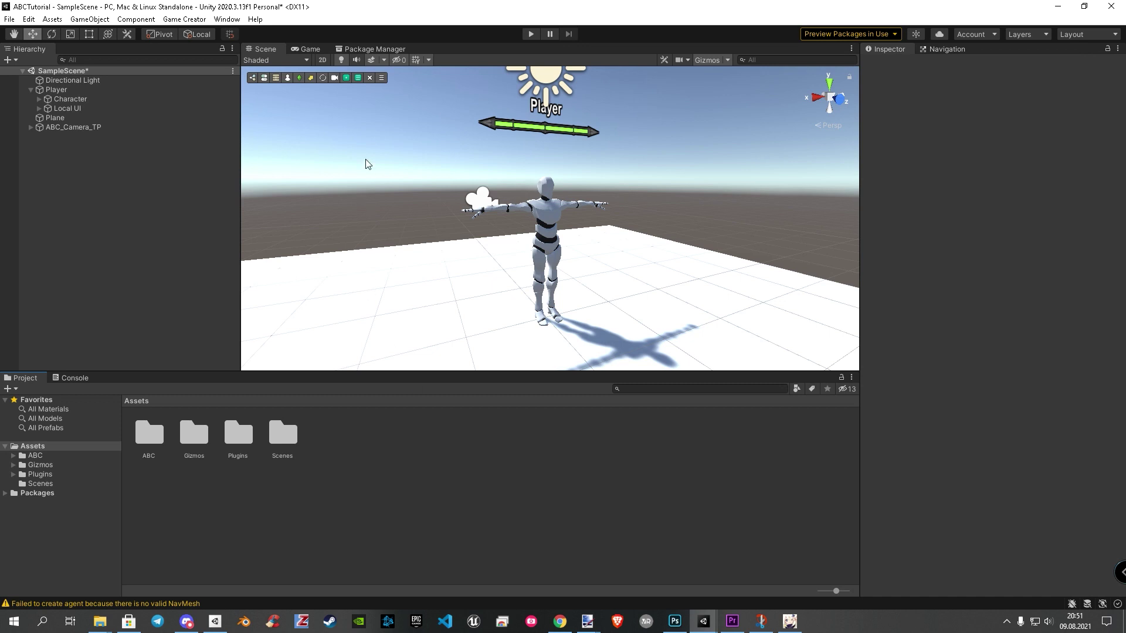
Show the Package Manager in place of the scene, listing installed packages like Toolchain Win Linux x64.
left_click(365, 48)
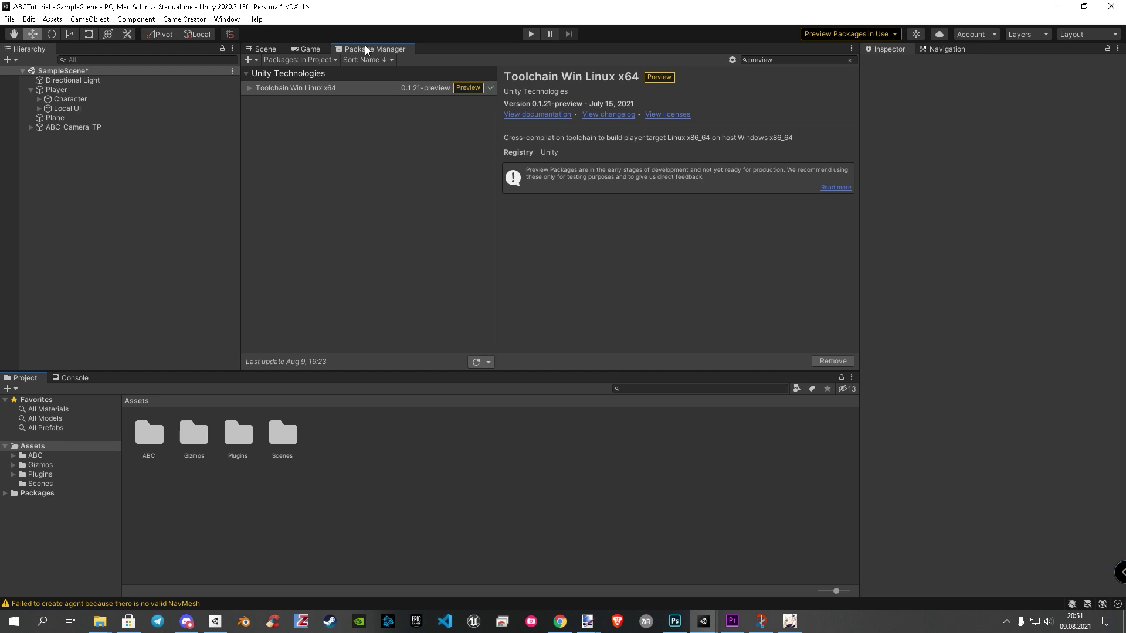
List the My Assets packages and view the Ability & Combat Toolkit 2.1.2 details.
left_click(322, 60)
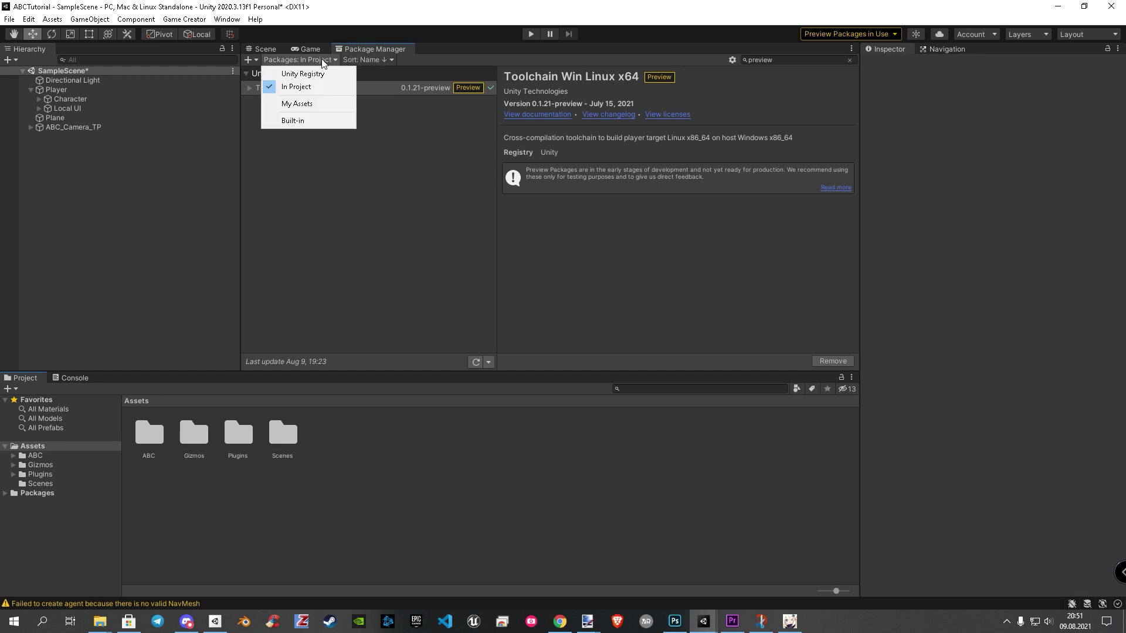
left_click(306, 104)
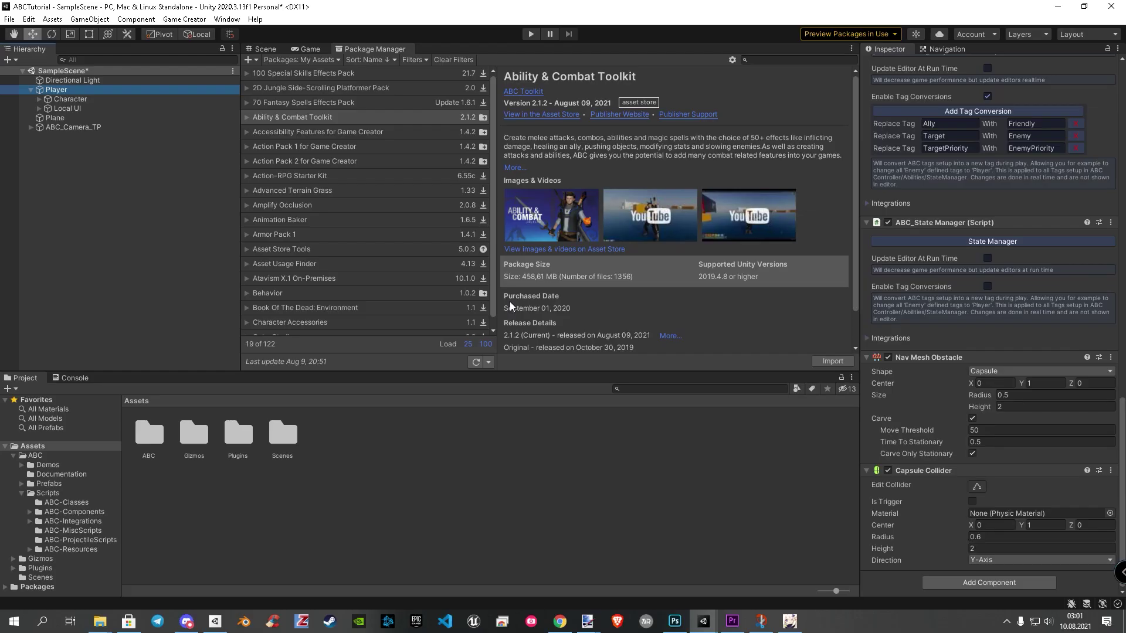
Return to the Scene view and select the Player object.
left_click(263, 48)
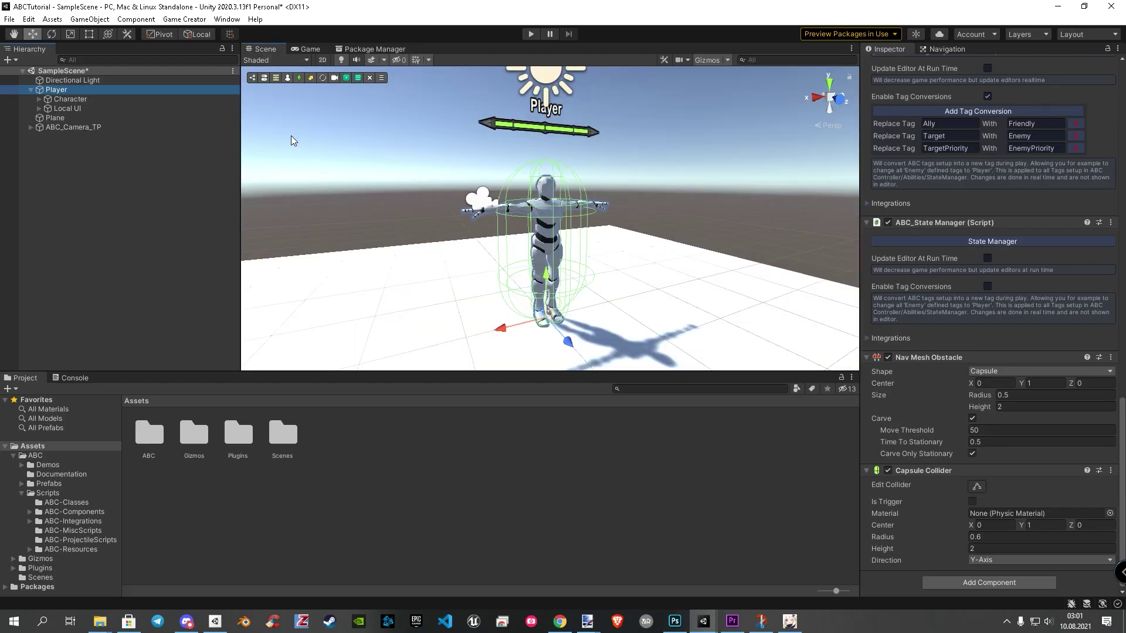
left_click(134, 258)
left_click(55, 89)
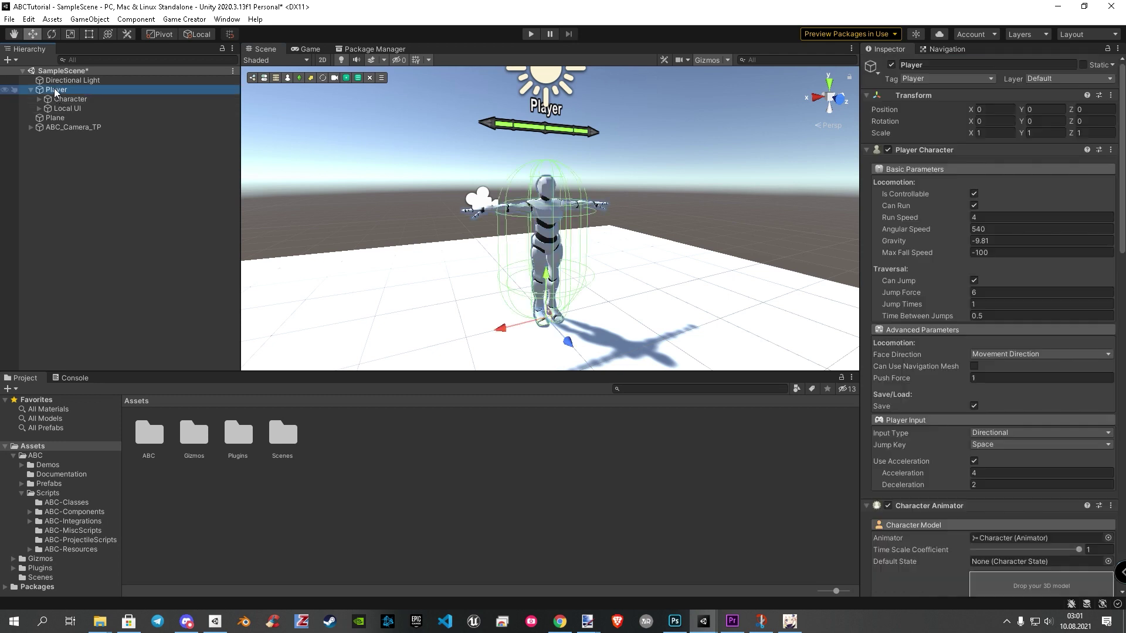
scroll(982, 241, "down", 15)
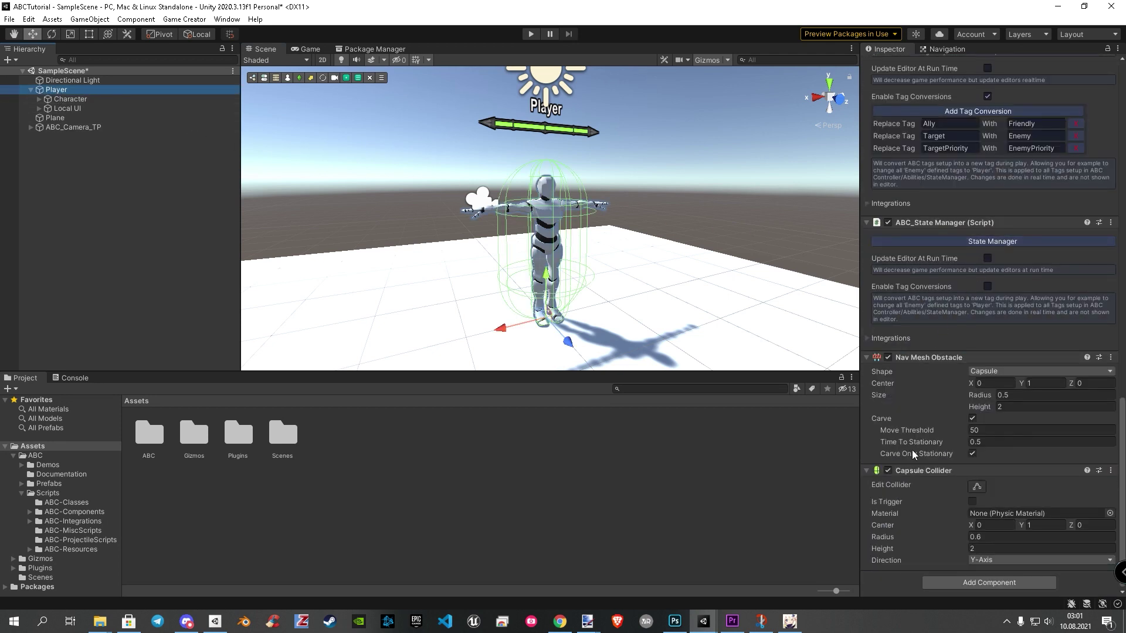
Add a Stats component to the Player, showing HP 57% and MP 25%.
left_click(977, 582)
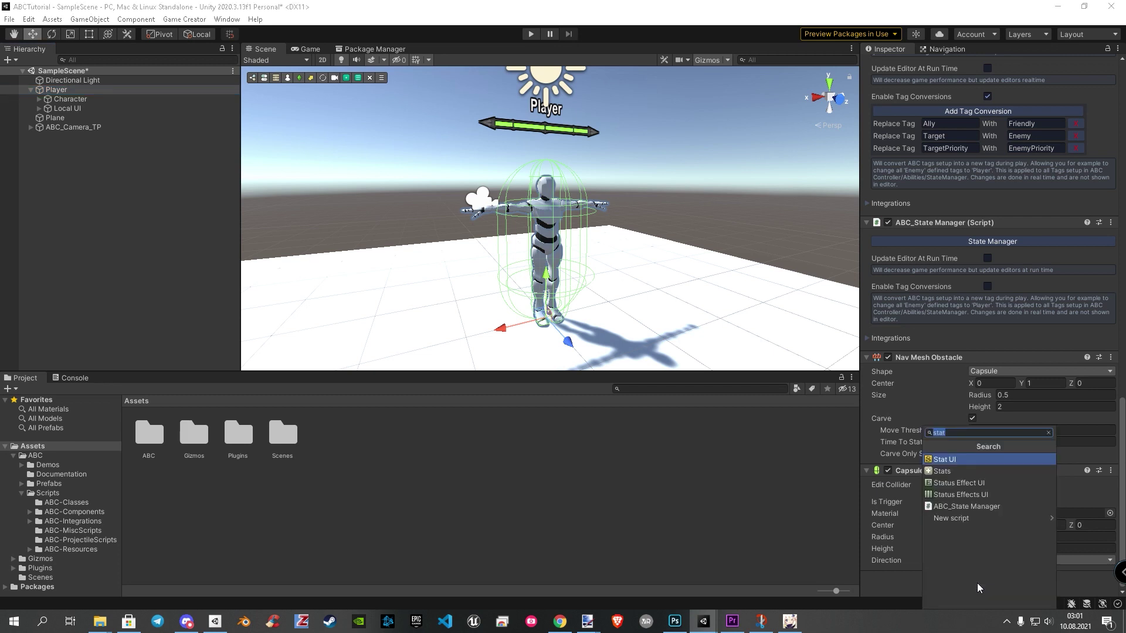
left_click(965, 435)
left_click(1049, 433)
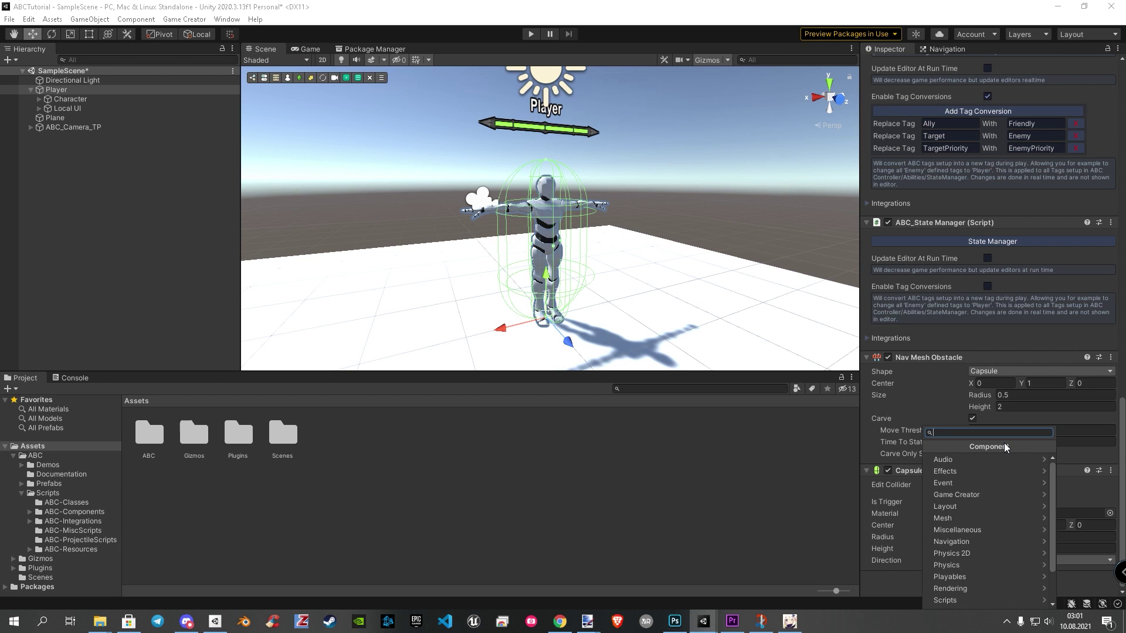
type("Stats")
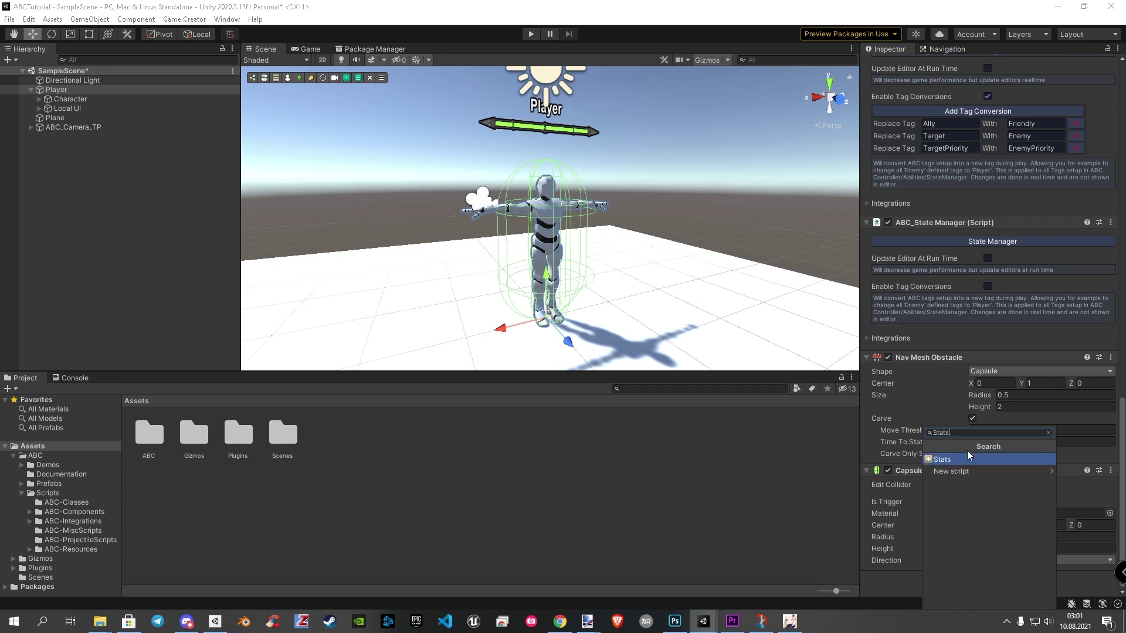
left_click(944, 460)
scroll(944, 456, "down", 5)
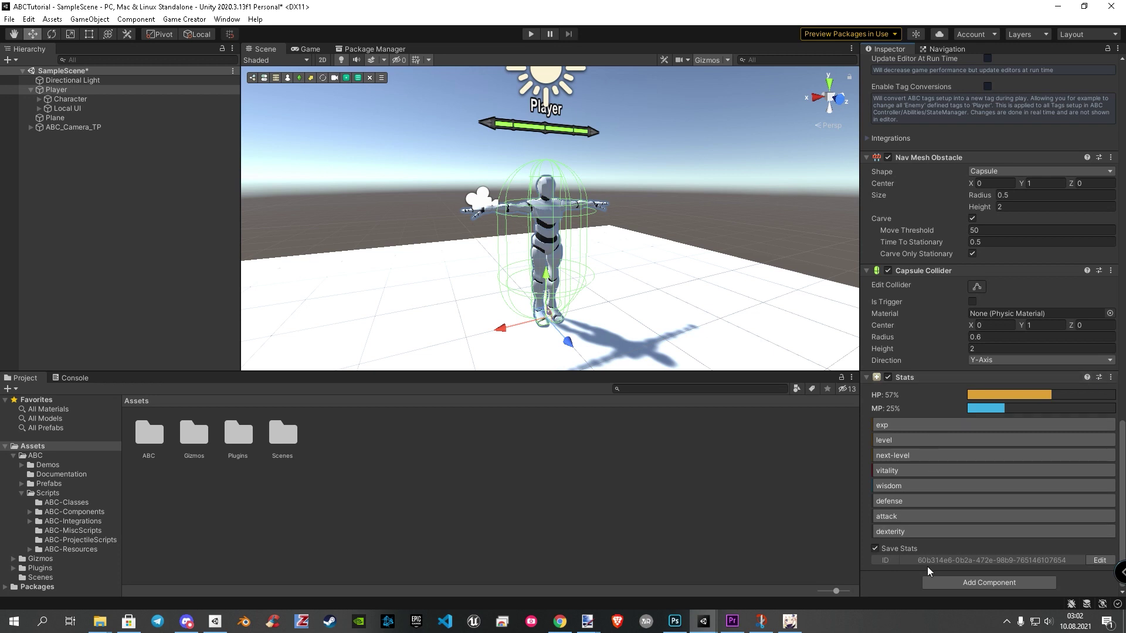
scroll(927, 546, "up", 10)
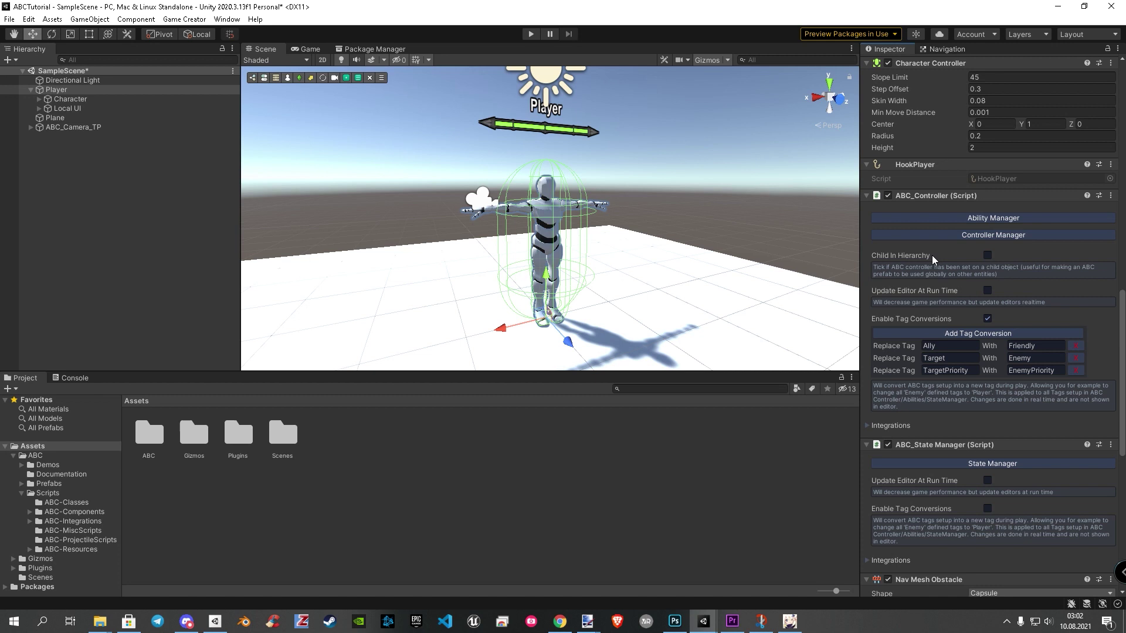
Open the Player's ABC State Manager on Health Settings and move it further left.
left_click(951, 463)
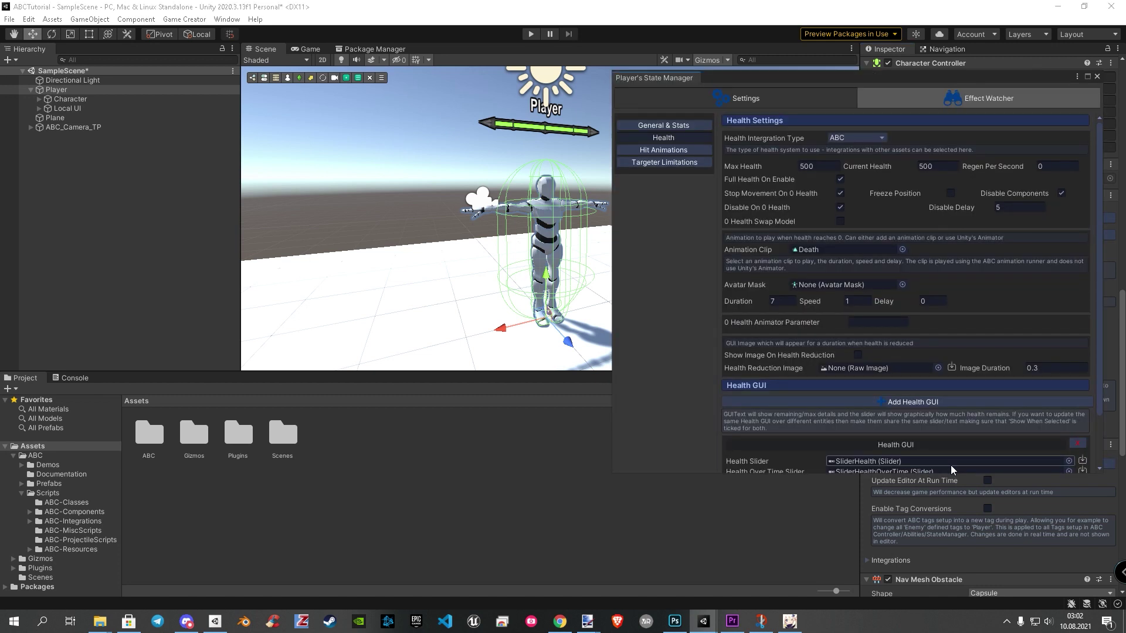
left_click_drag(958, 86, 727, 68)
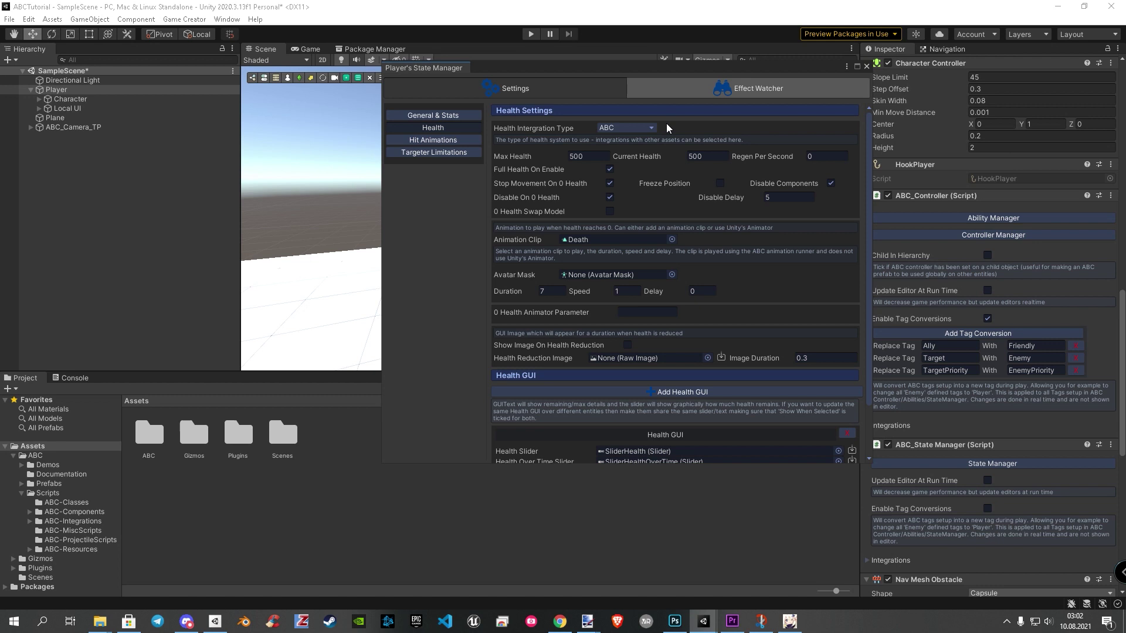
left_click(643, 129)
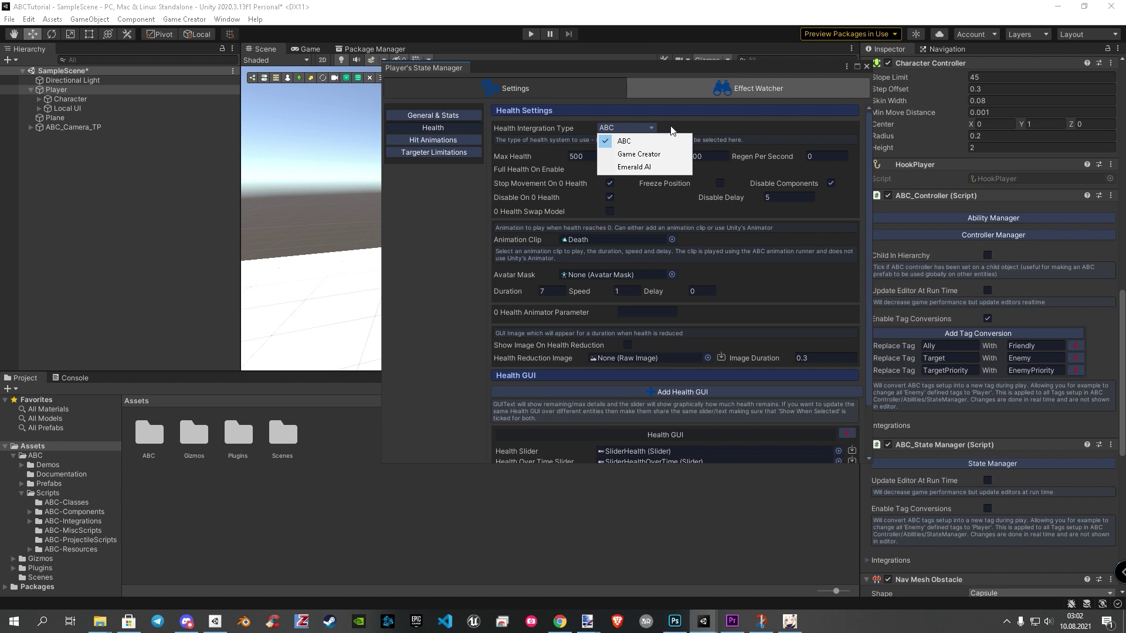
left_click(671, 127)
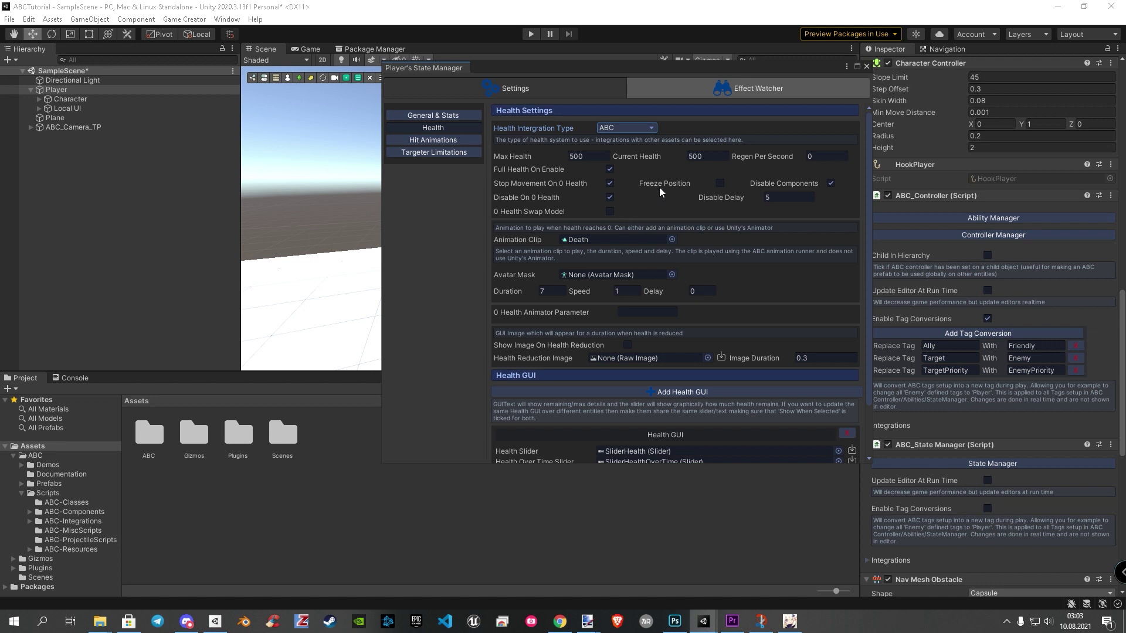
mouse_move(710, 182)
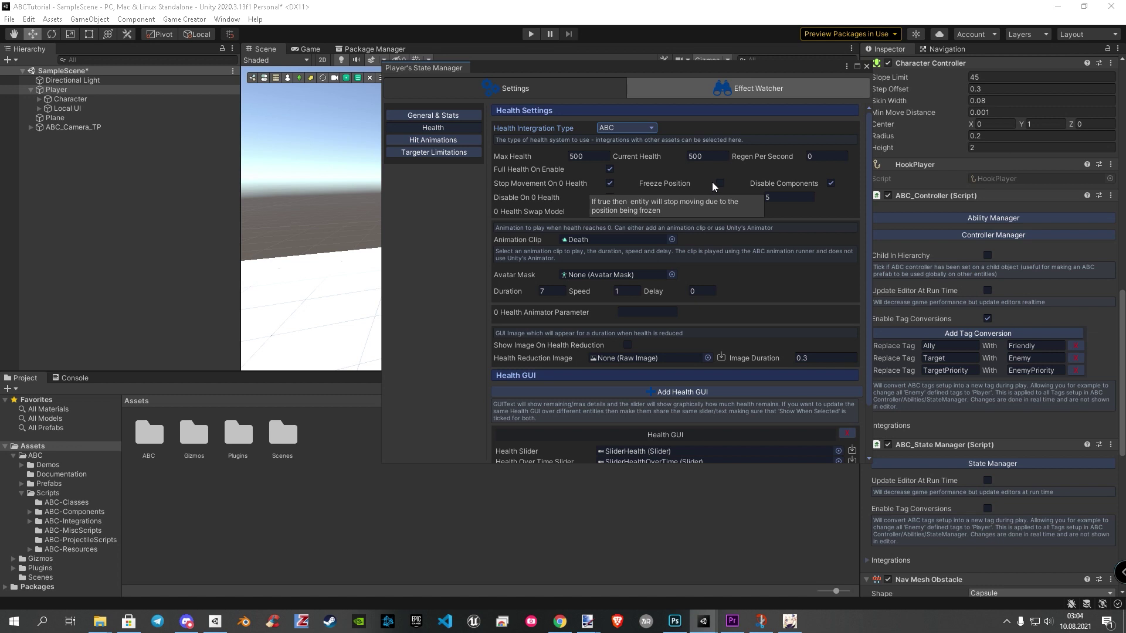
mouse_move(785, 184)
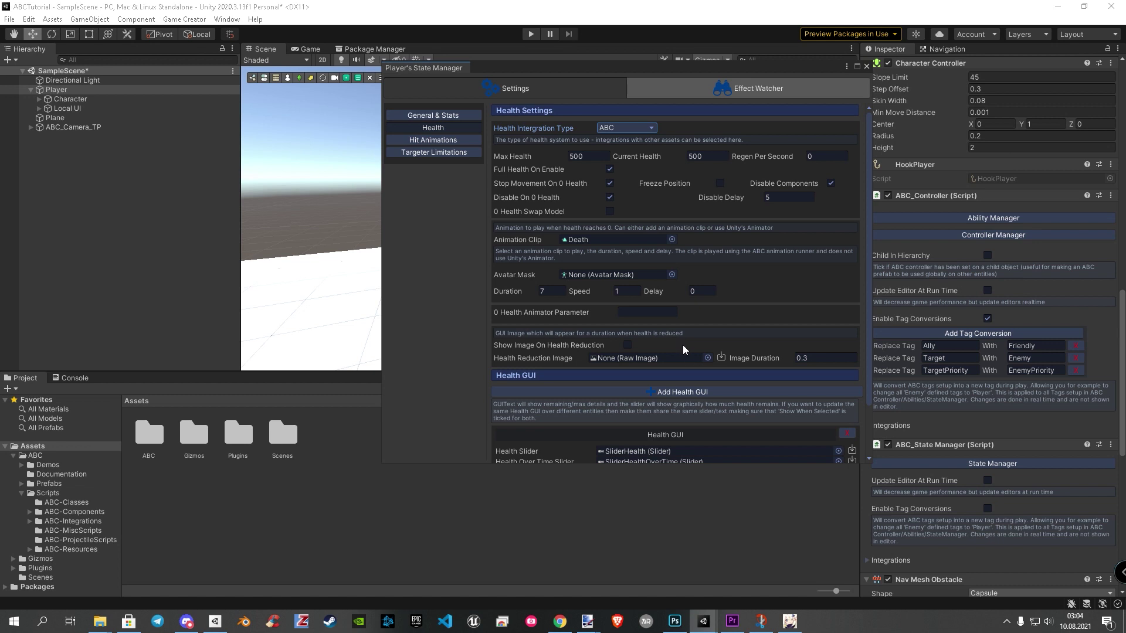
left_click(688, 391)
Set the Health Integration Type to Game Creator, using GC Health ID 'health'.
left_click(639, 128)
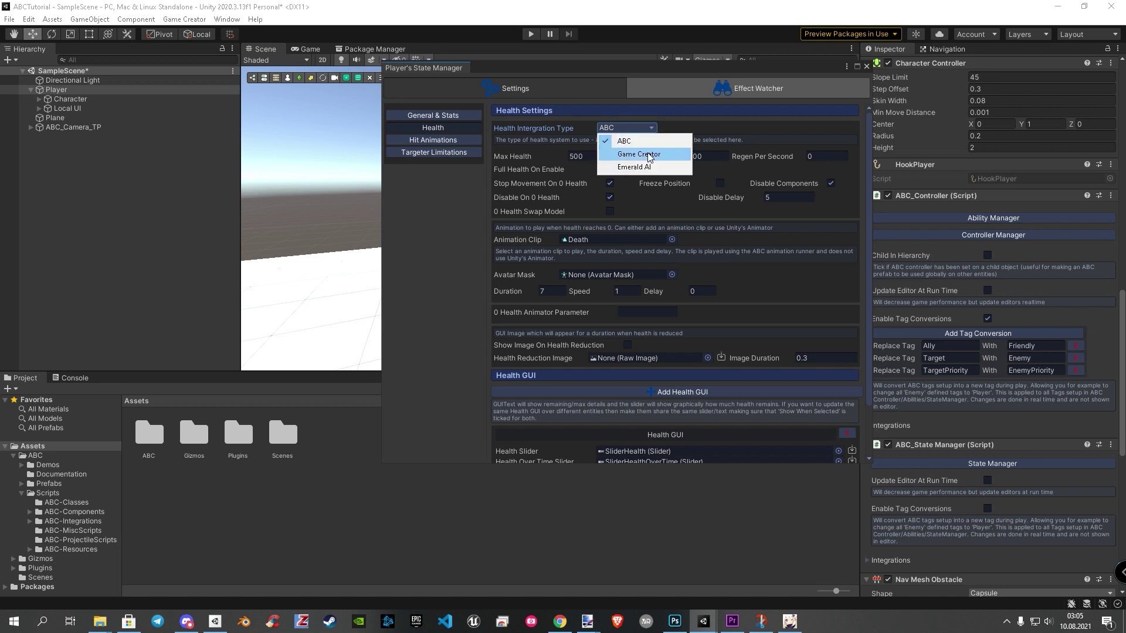
left_click(651, 154)
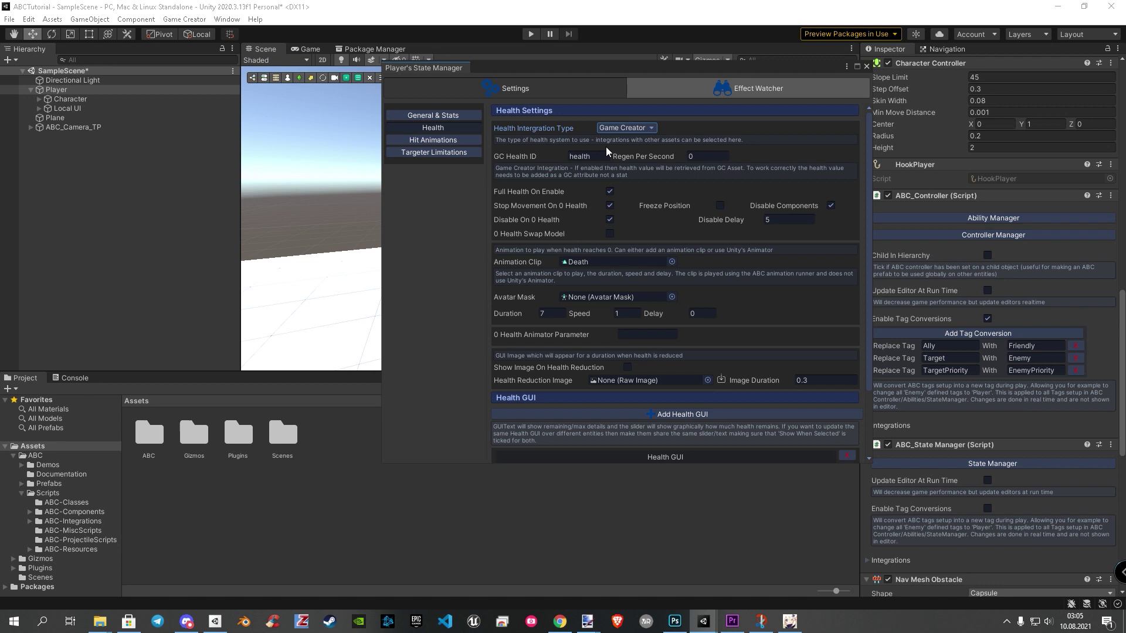
Open Game Creator Preferences and move the window to the upper left.
left_click(177, 20)
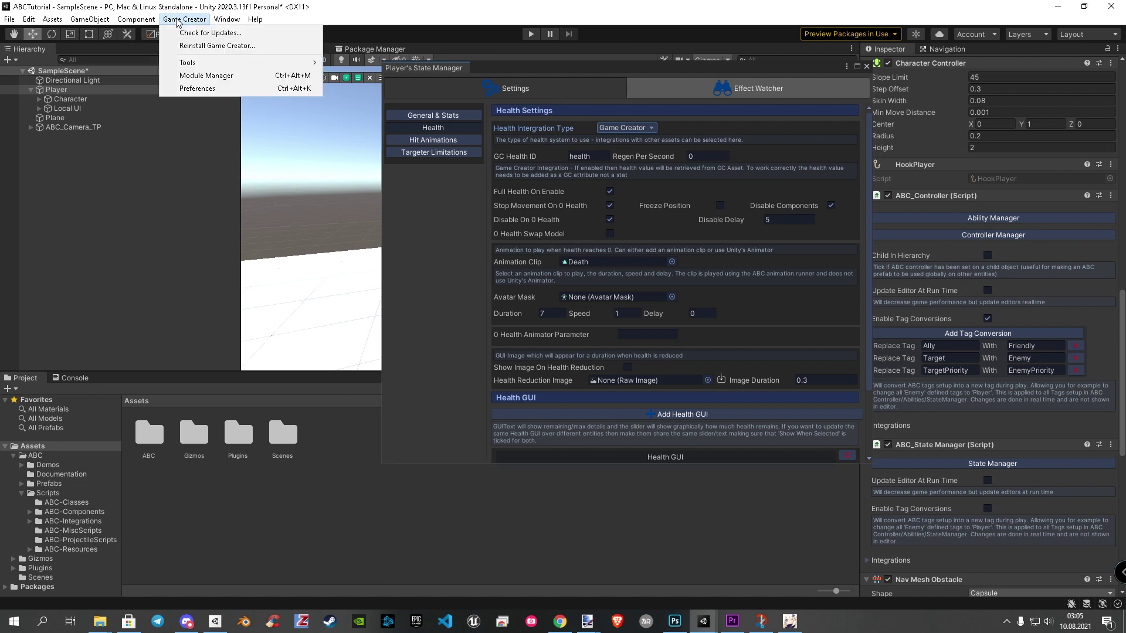
left_click(196, 89)
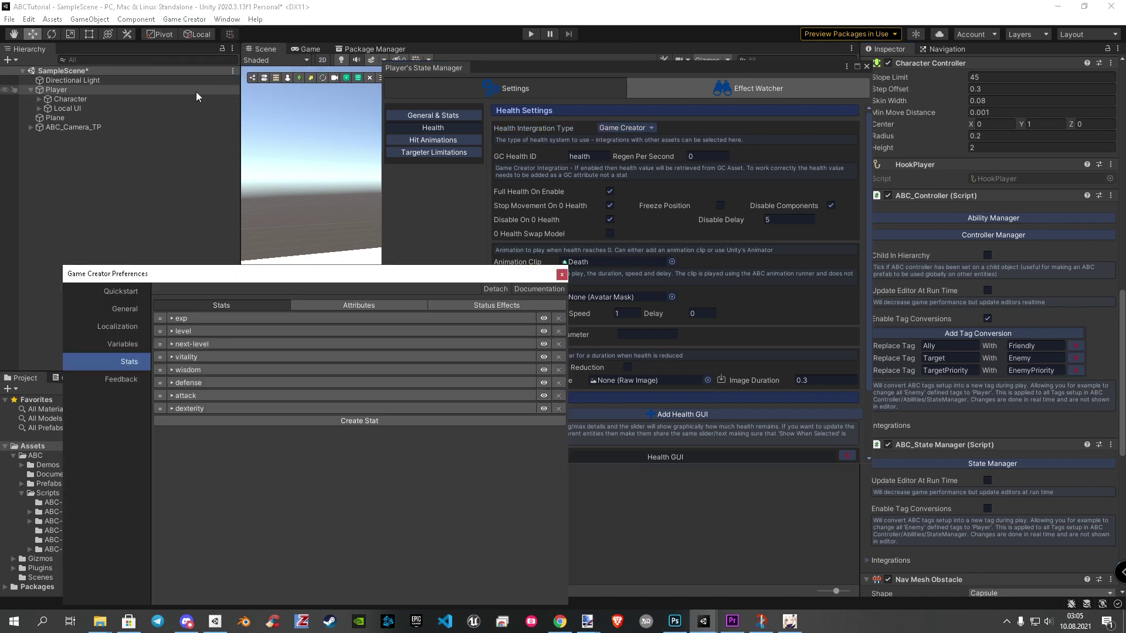
left_click_drag(227, 279, 168, 83)
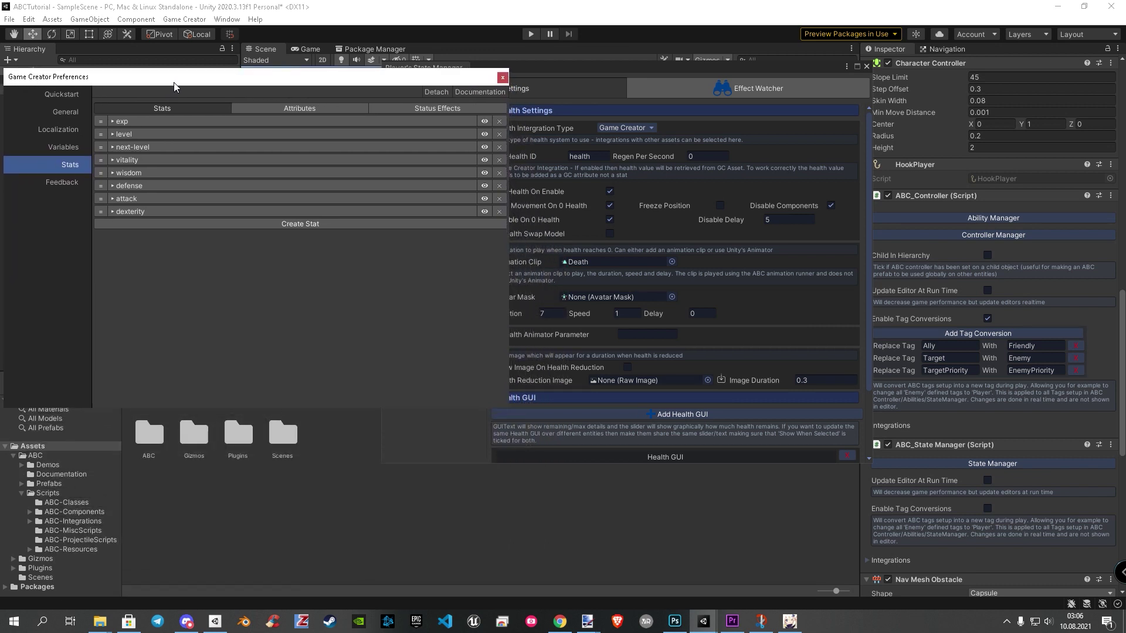
Show the Stats attributes with the health and mana entries expanded.
left_click(265, 106)
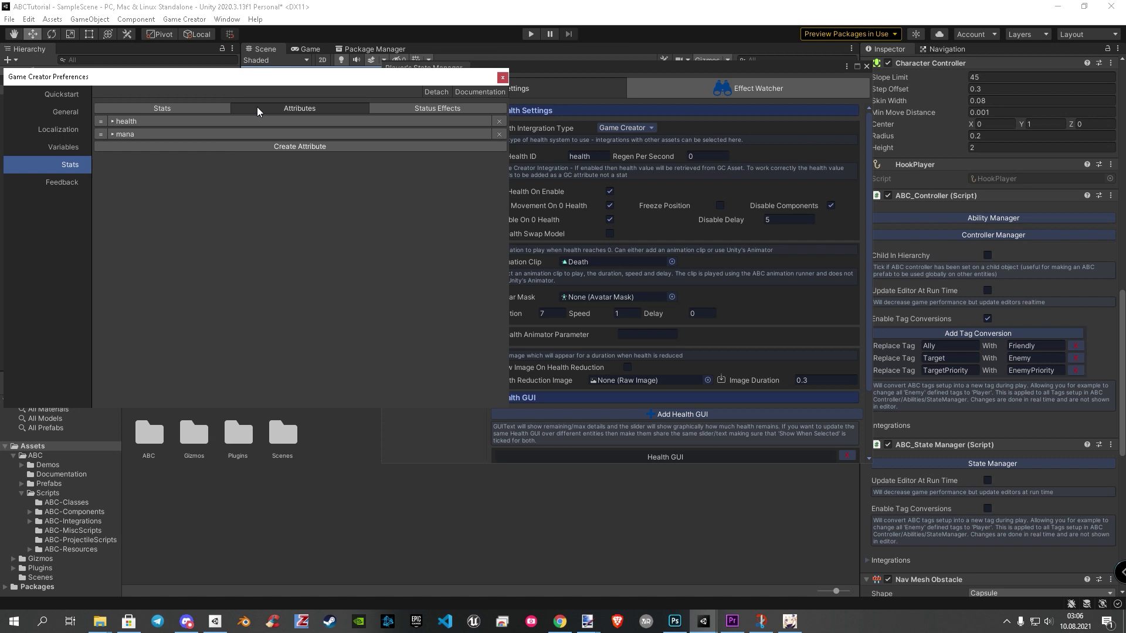
left_click(114, 122)
left_click(114, 219)
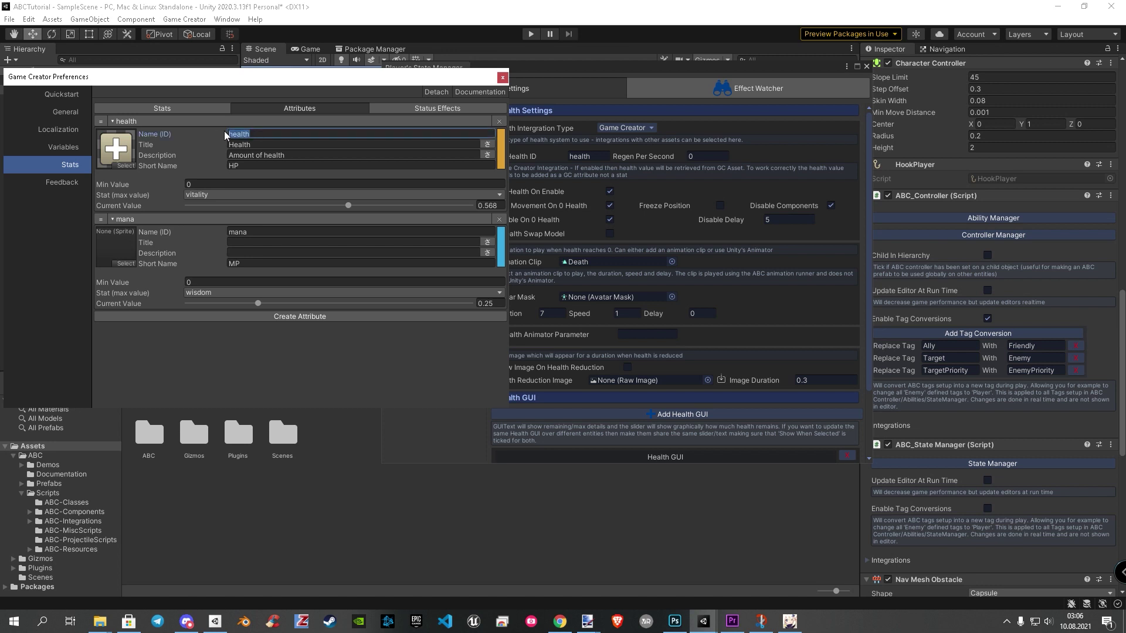
left_click(580, 156)
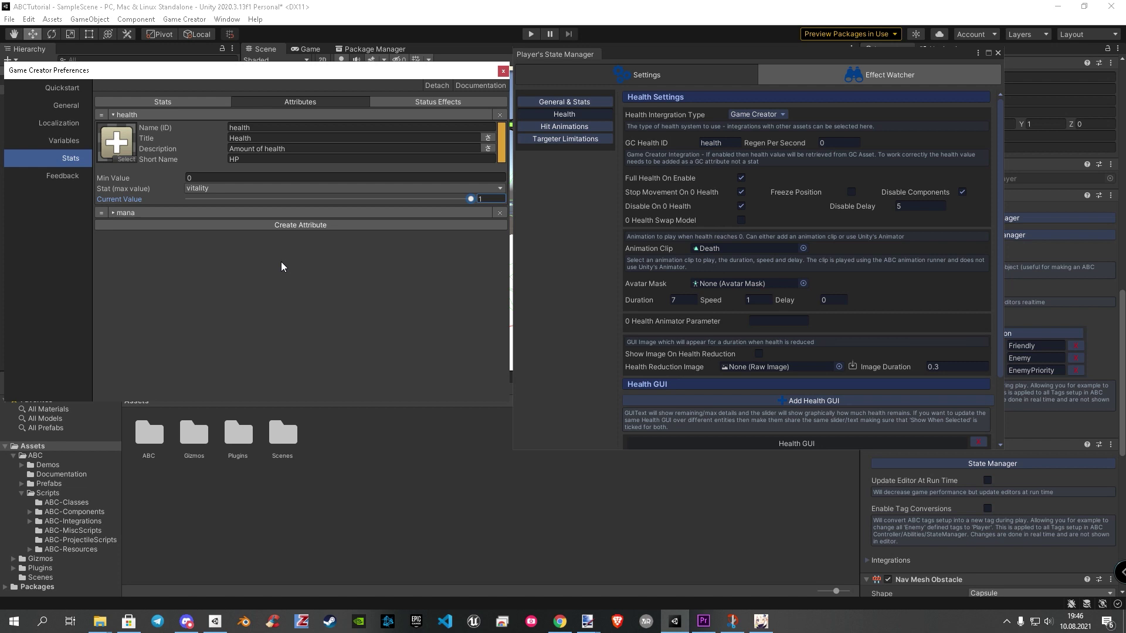
Set health current value to 0.5, regen to 2 per second, and disable Full Health On Enable.
left_click(490, 200)
type("0.5")
left_click(840, 147)
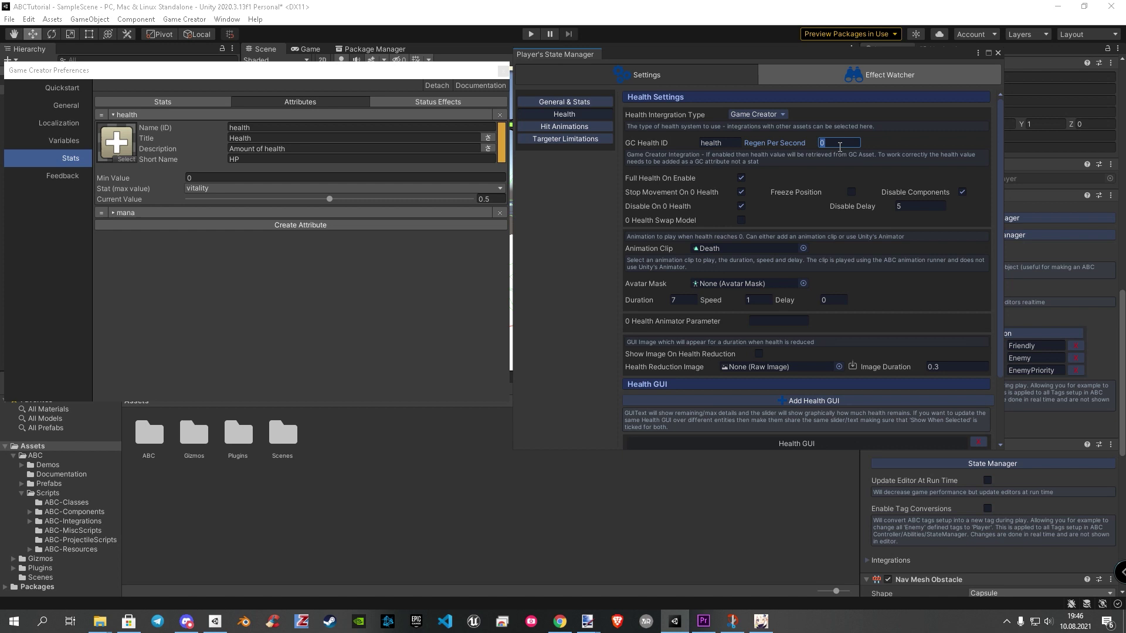
type("2")
left_click(741, 178)
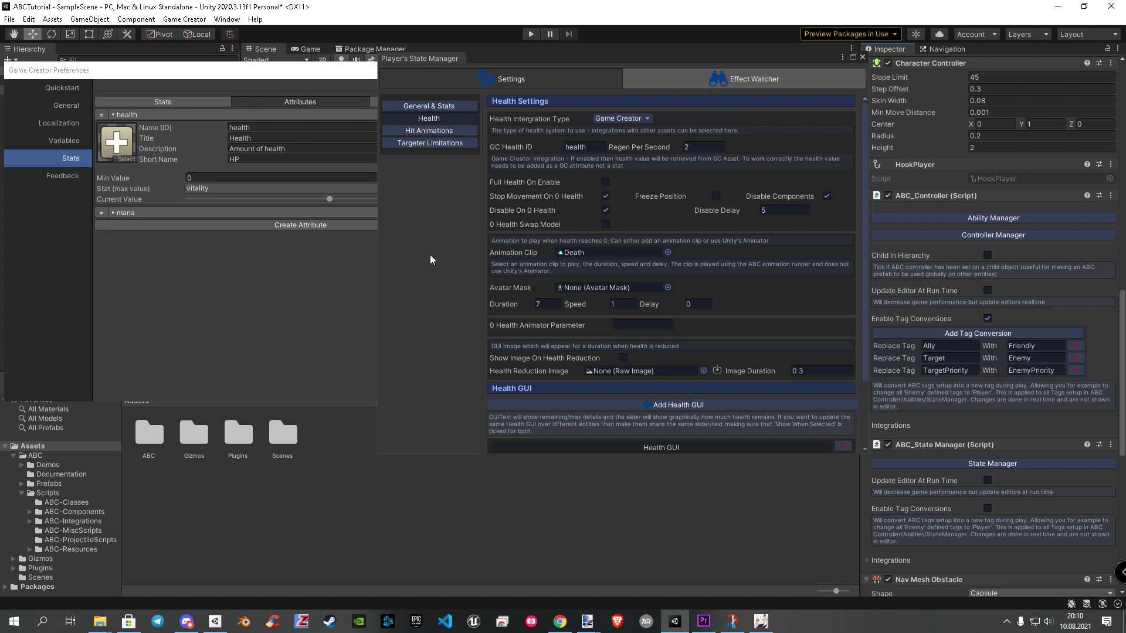
In the Player's Controller Manager, set mana integration to Game Creator with regen 2 per second.
left_click(862, 58)
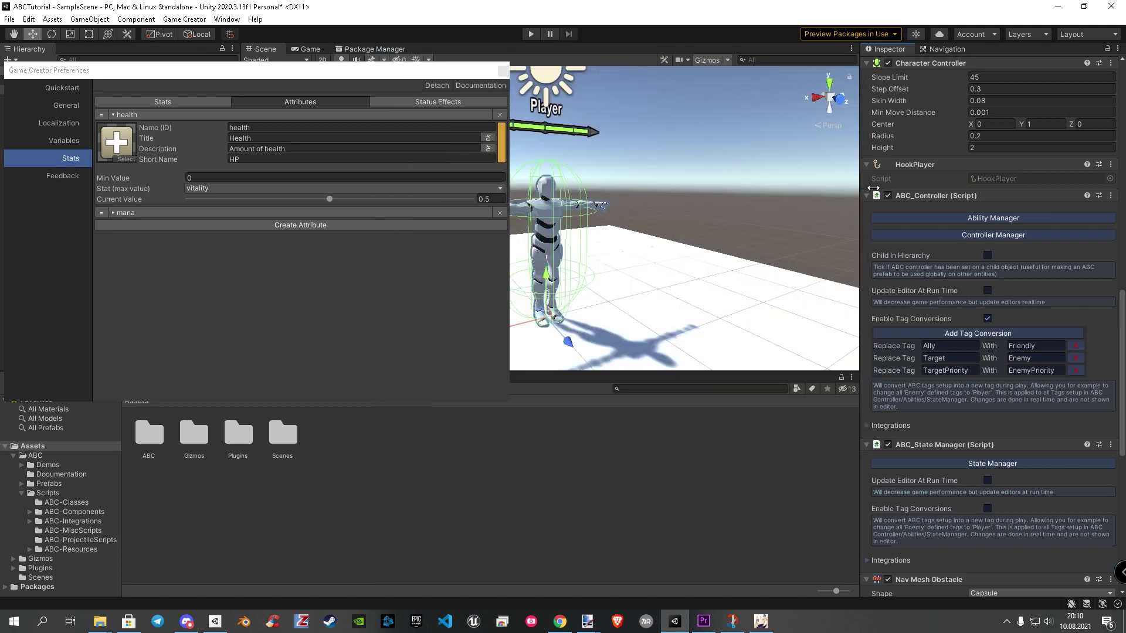
left_click(1021, 232)
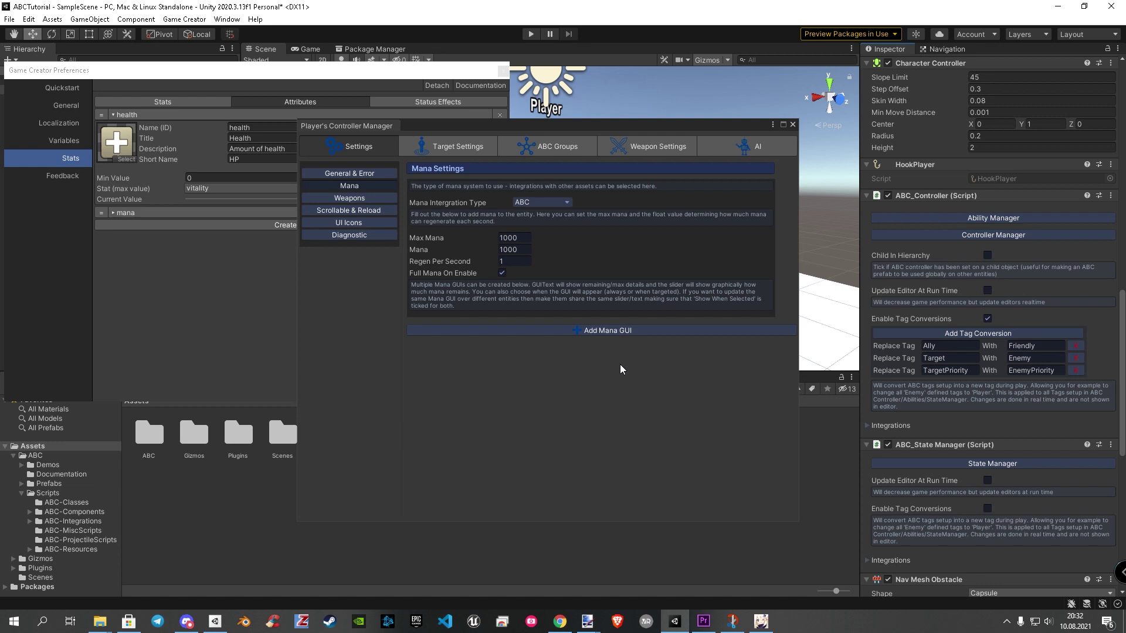
left_click(540, 203)
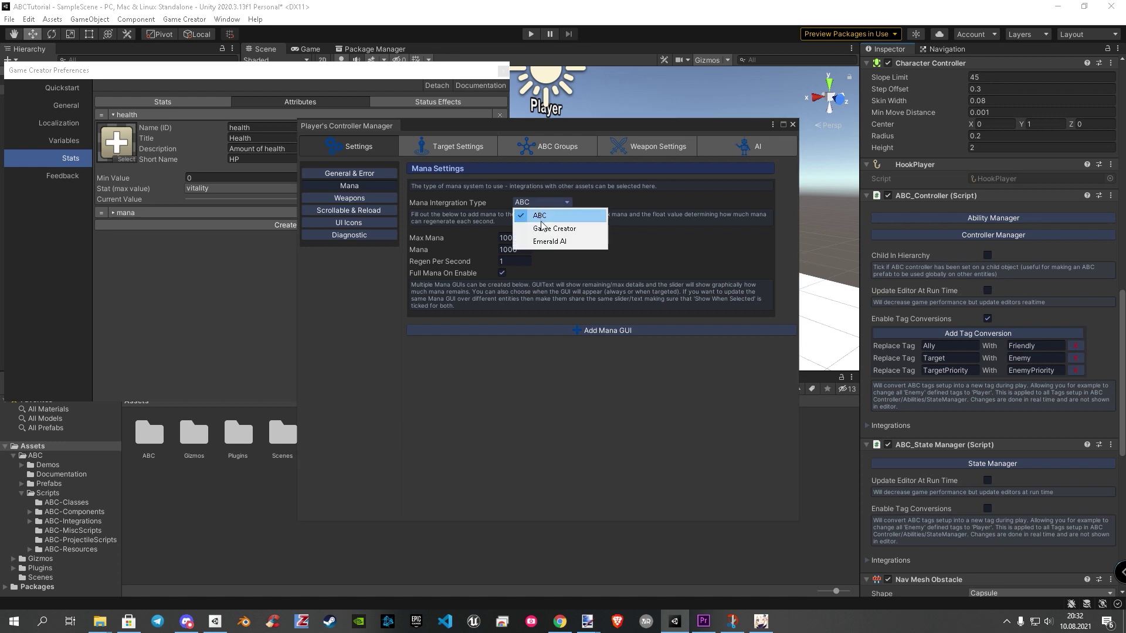
left_click(543, 229)
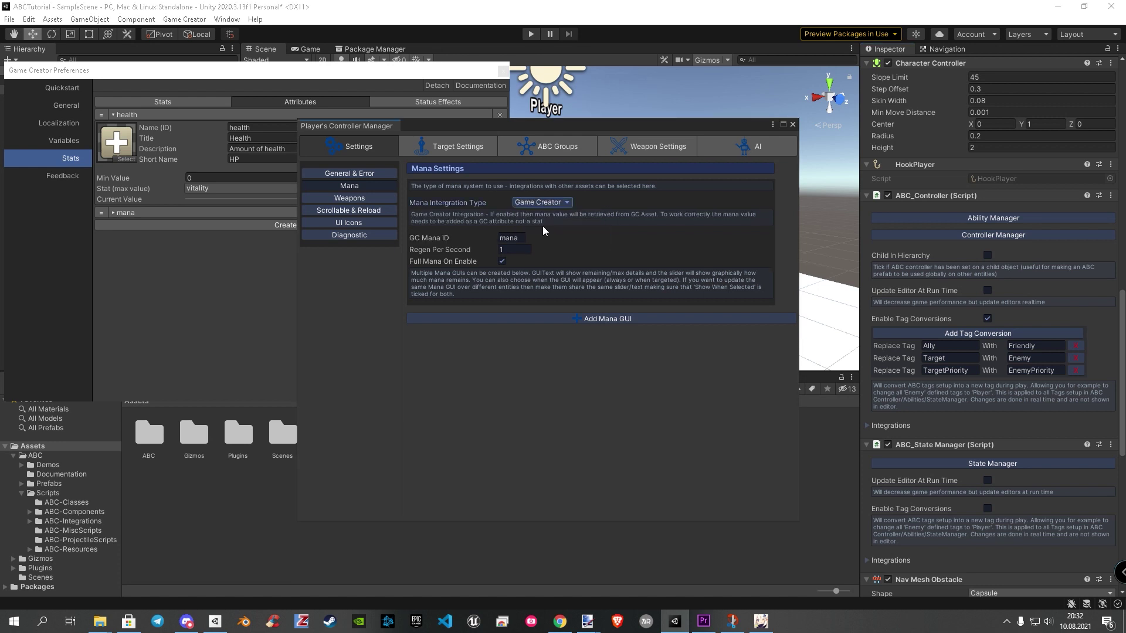
left_click(512, 251)
left_click(514, 251)
type("2")
Set the mana attribute's current value to 0.5 in Game Creator Preferences.
left_click(259, 73)
left_click(147, 213)
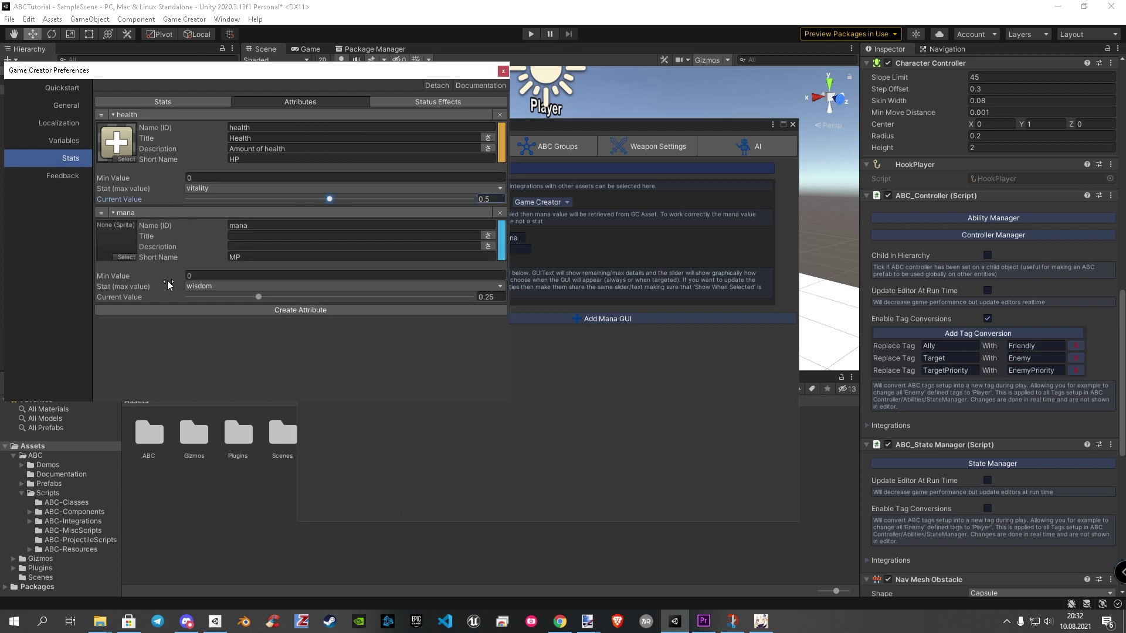
left_click(486, 297)
type("0.5")
key("BackSpace")
type("5")
left_click(575, 347)
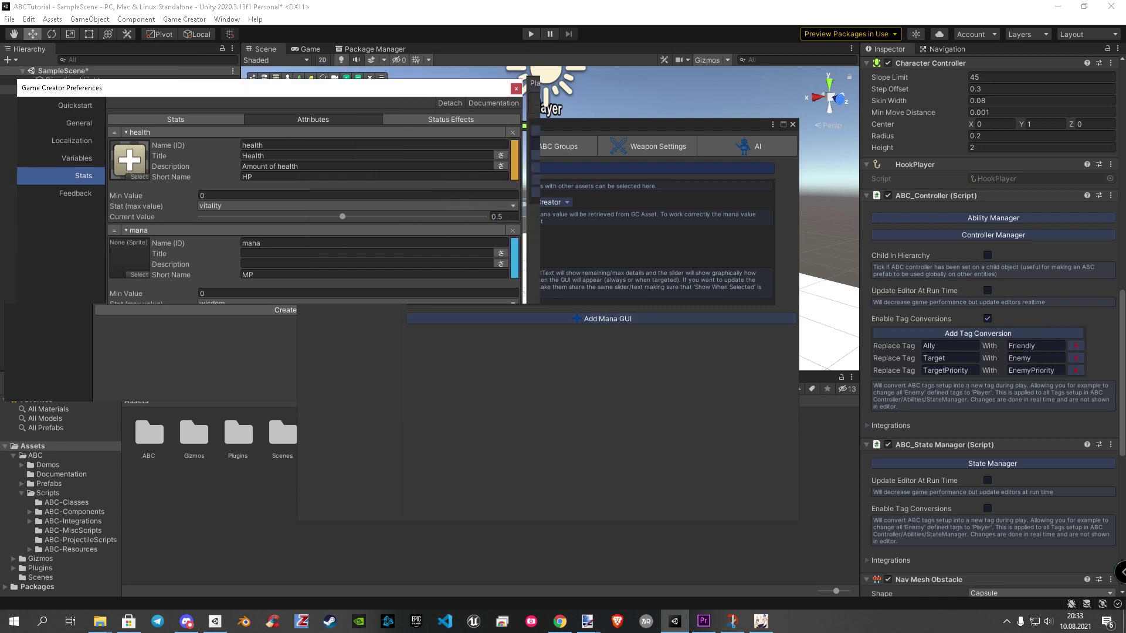
Close the Game Creator Preferences and Controller Manager windows and deselect the Player.
left_click(516, 88)
left_click(1021, 82)
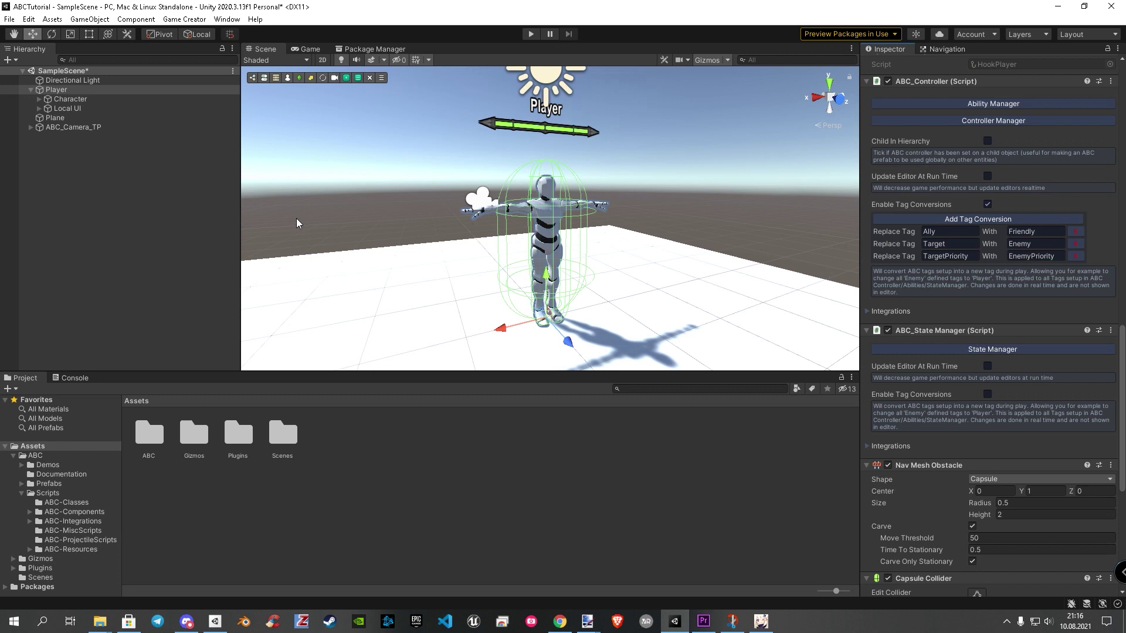
left_click(178, 192)
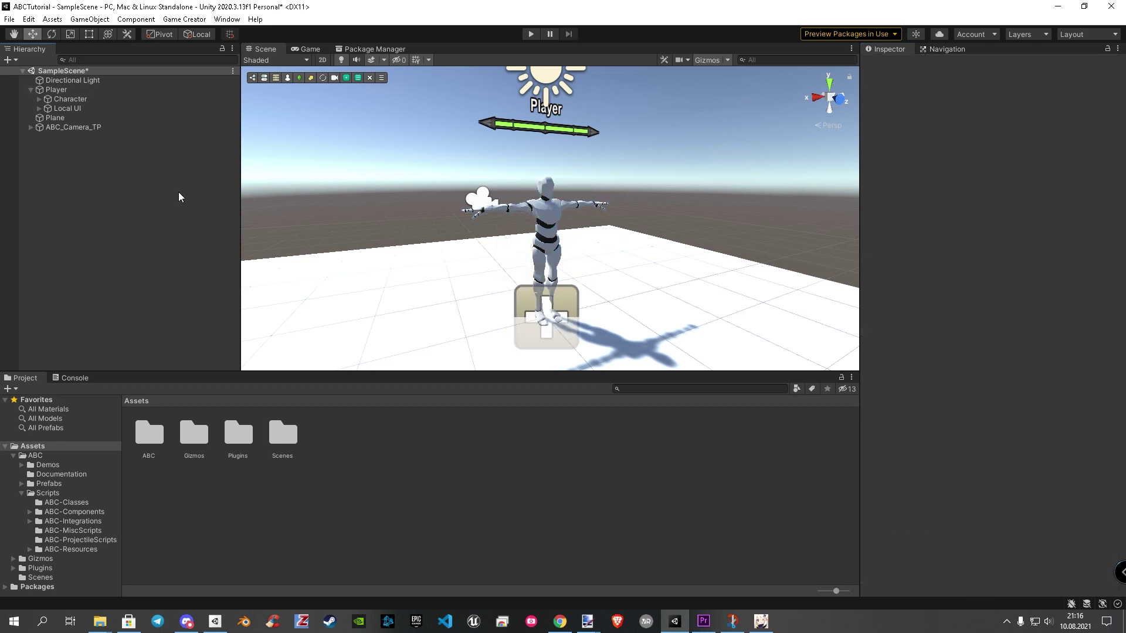
Create a Game Creator Character and reset its Transform to position 0, 0, 0.
left_click(287, 78)
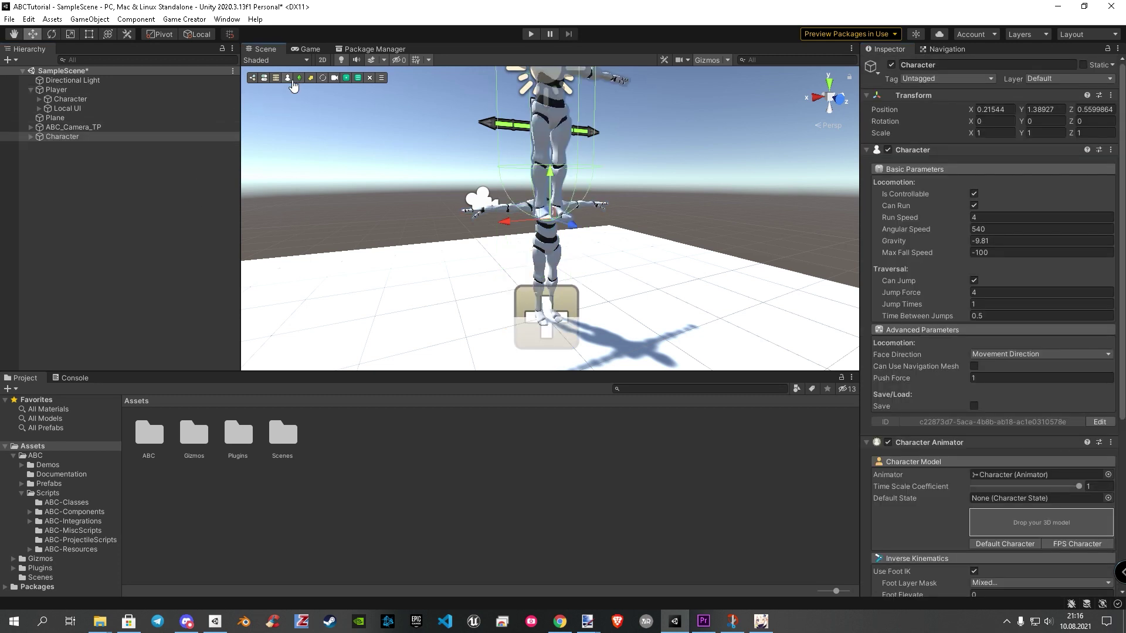
left_click(1111, 96)
left_click(1064, 109)
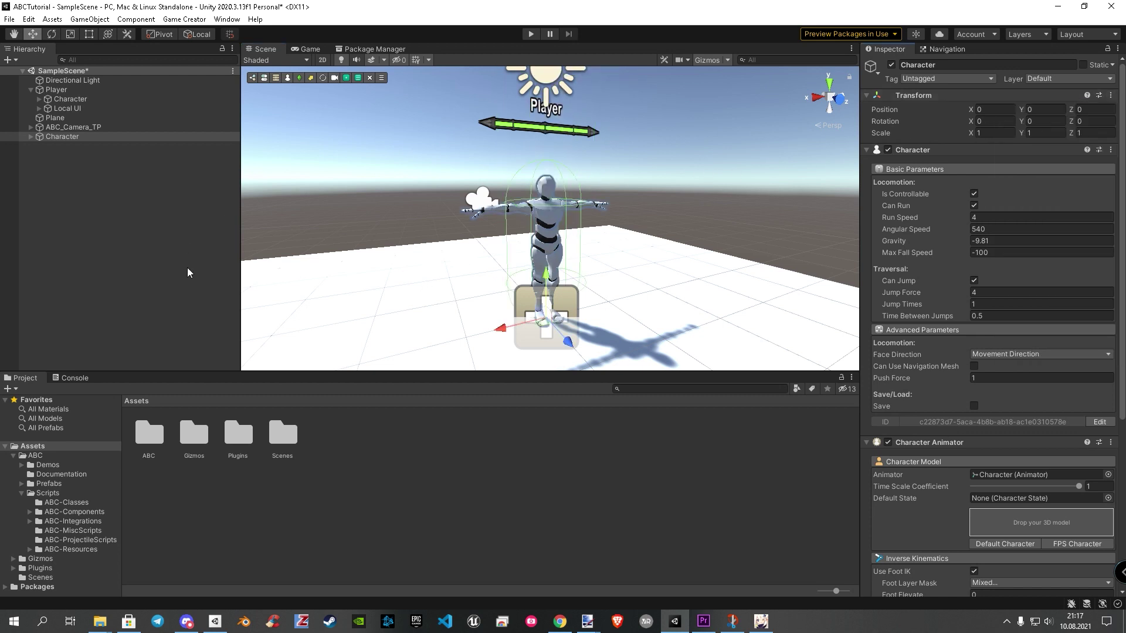
Open the ABC Global Portal on its Character Setup page.
left_click(174, 21)
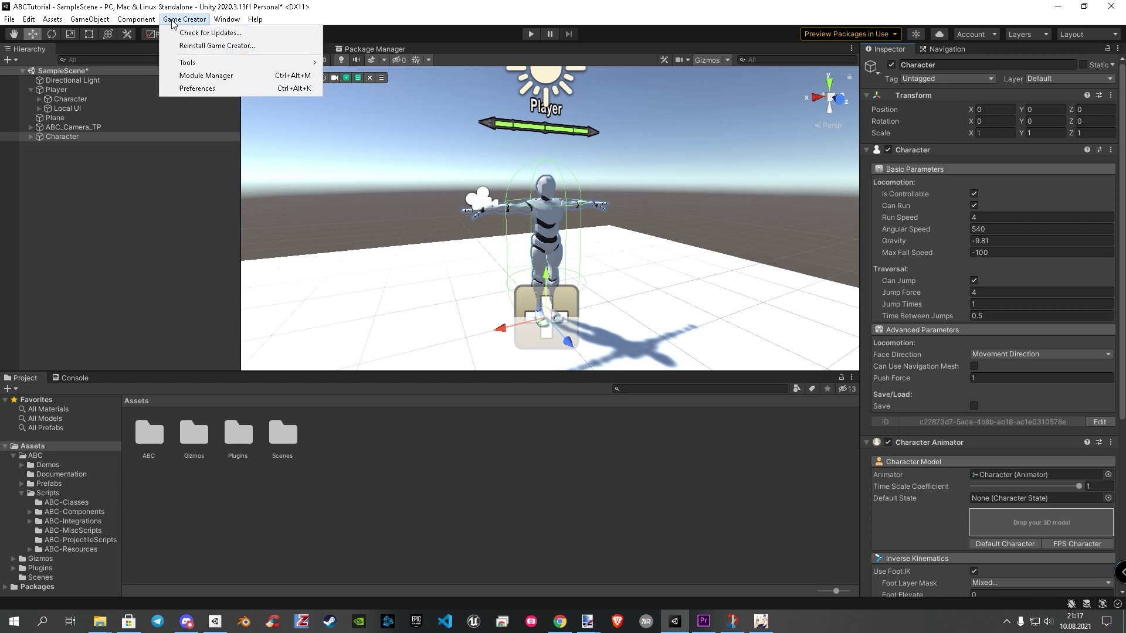
mouse_move(219, 21)
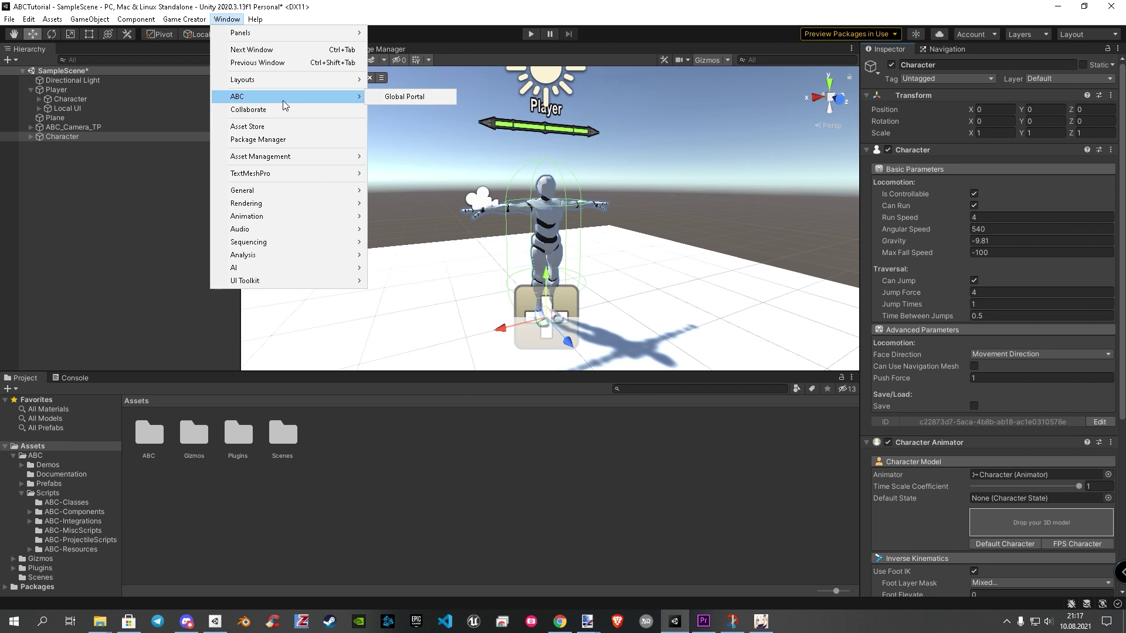
left_click(387, 96)
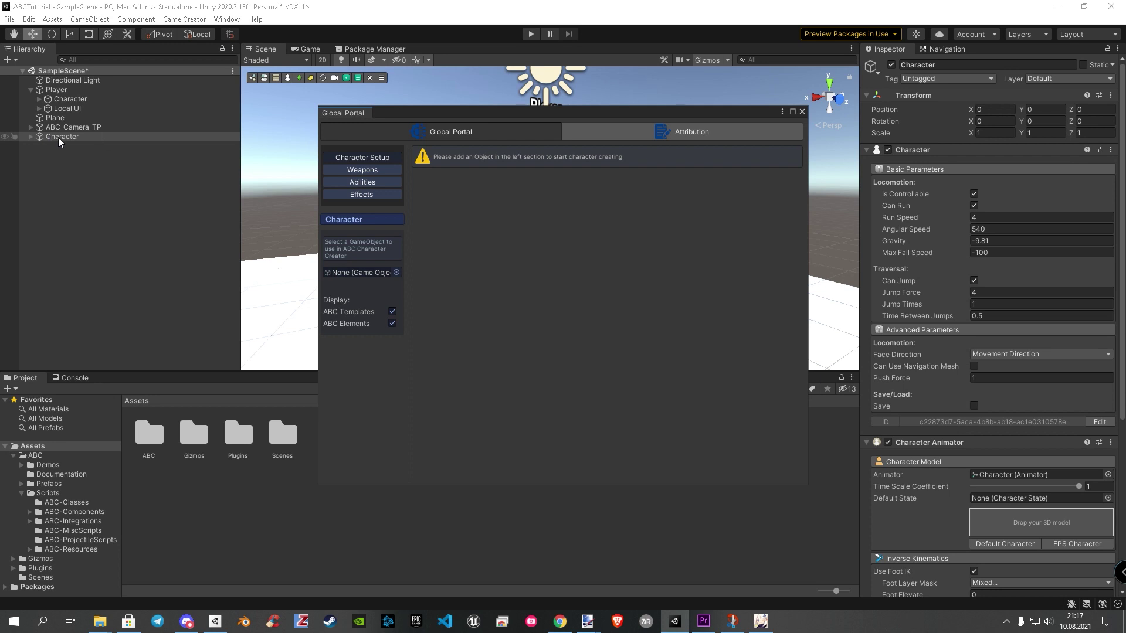
Assign Character in the Global Portal and create it as an Enemy with Close Combat AI.
left_click_drag(58, 137, 360, 275)
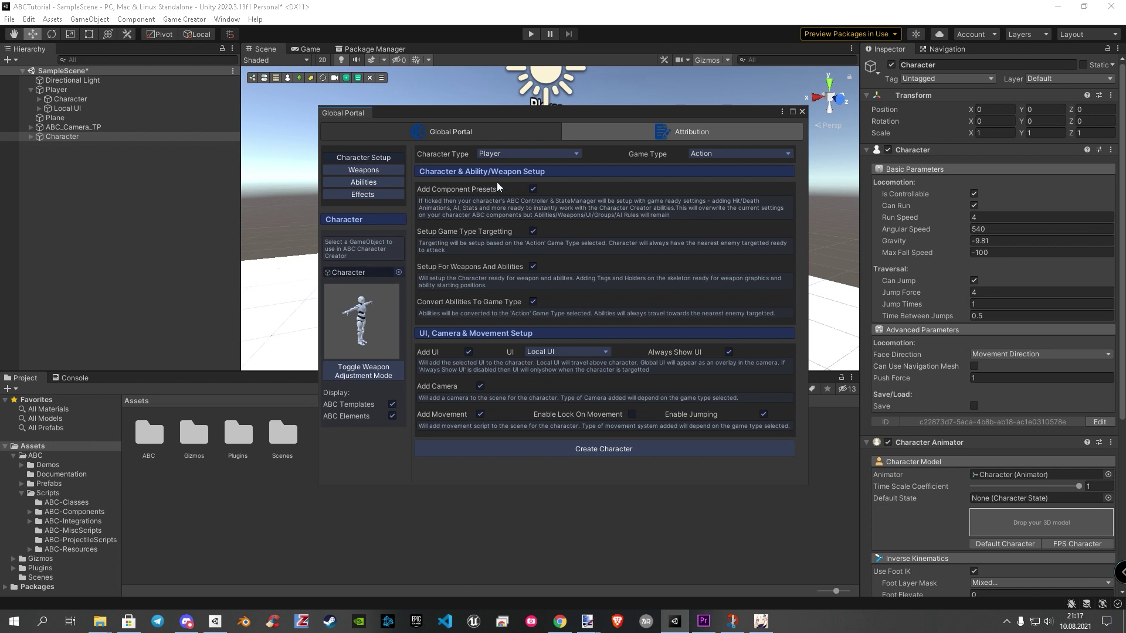
left_click(511, 154)
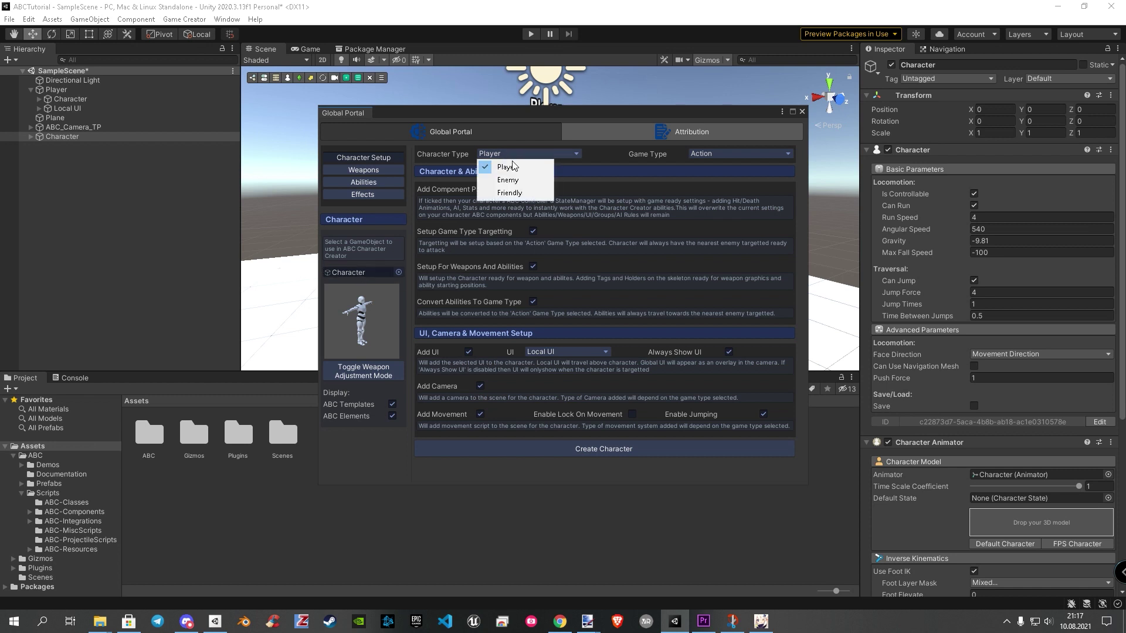
left_click(511, 180)
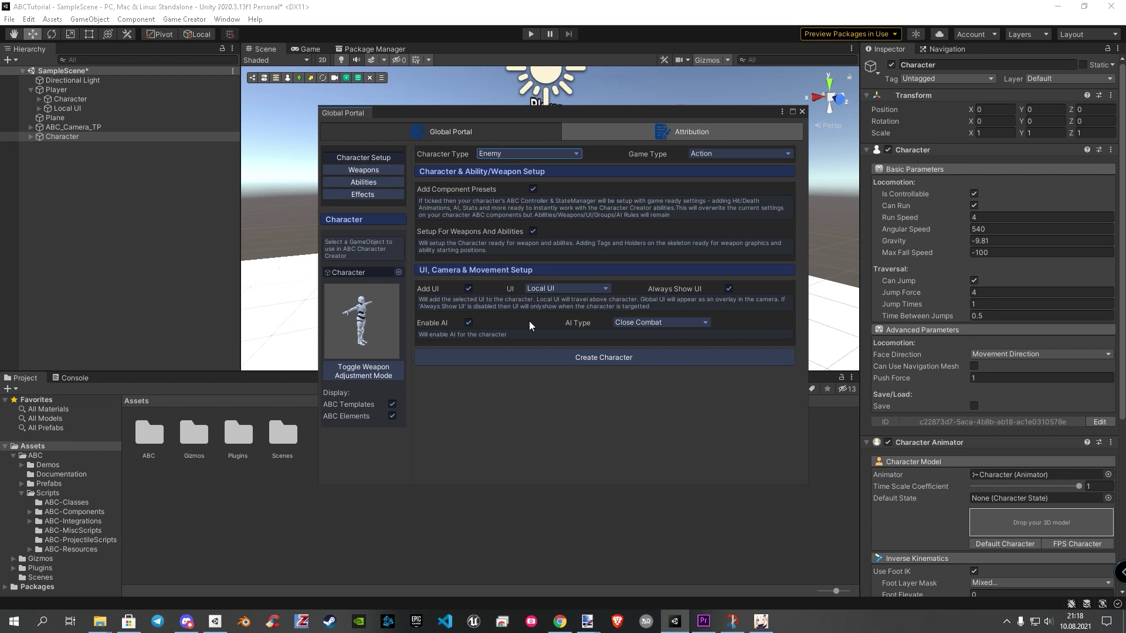
left_click(644, 324)
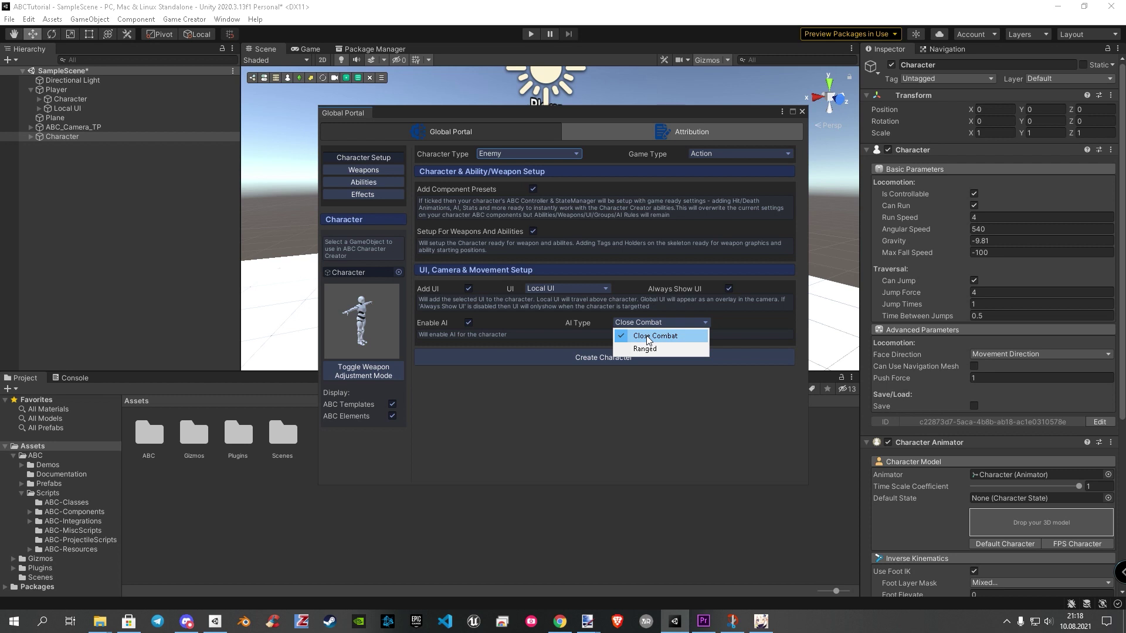
left_click(648, 339)
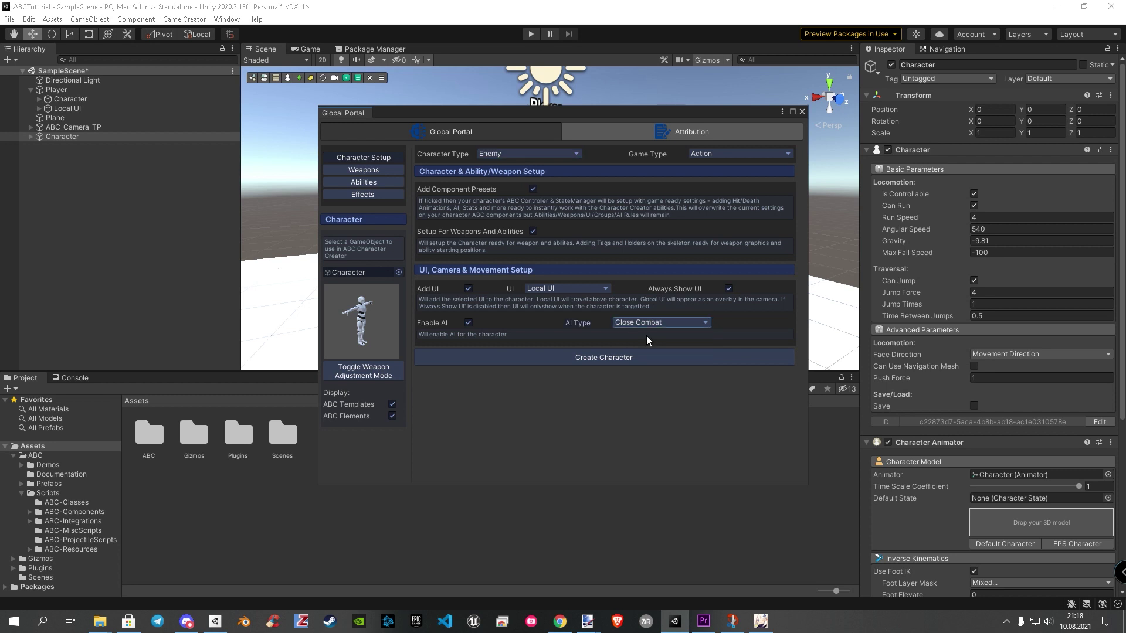
left_click(595, 355)
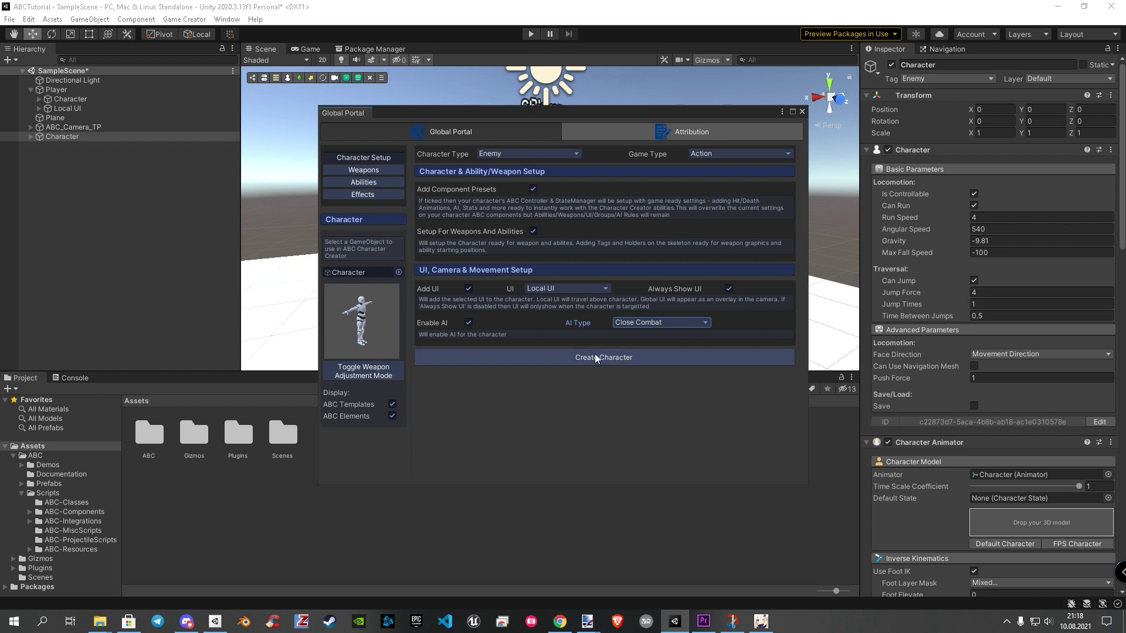
Turn on Weapon Adjustment Mode so the swords appear on the enemy Character.
left_click_drag(550, 111, 864, 91)
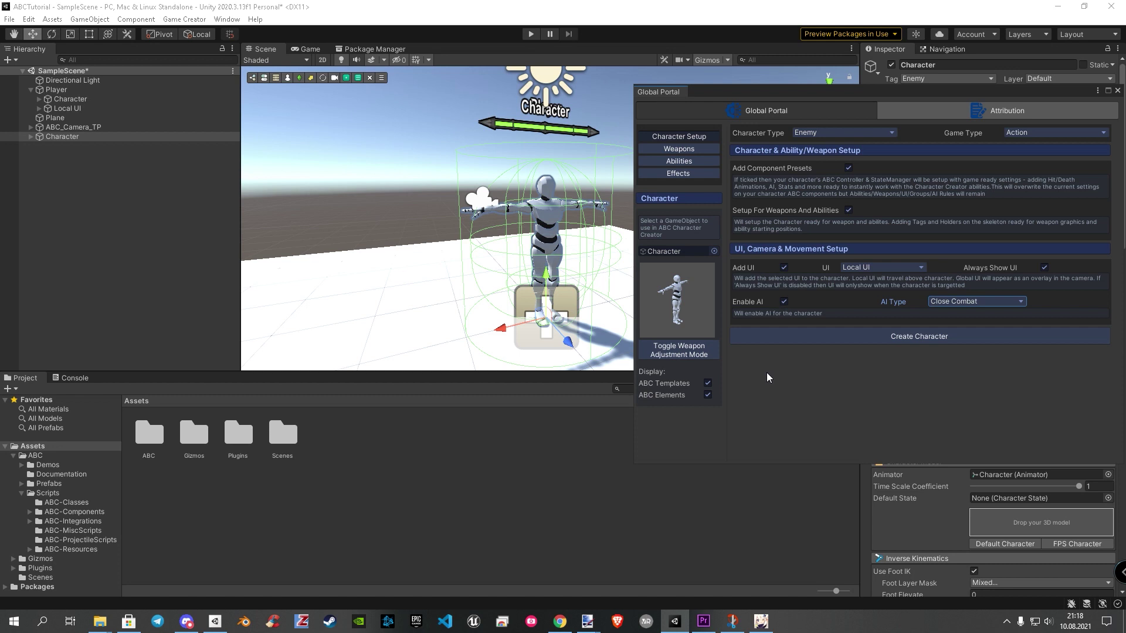
left_click(696, 354)
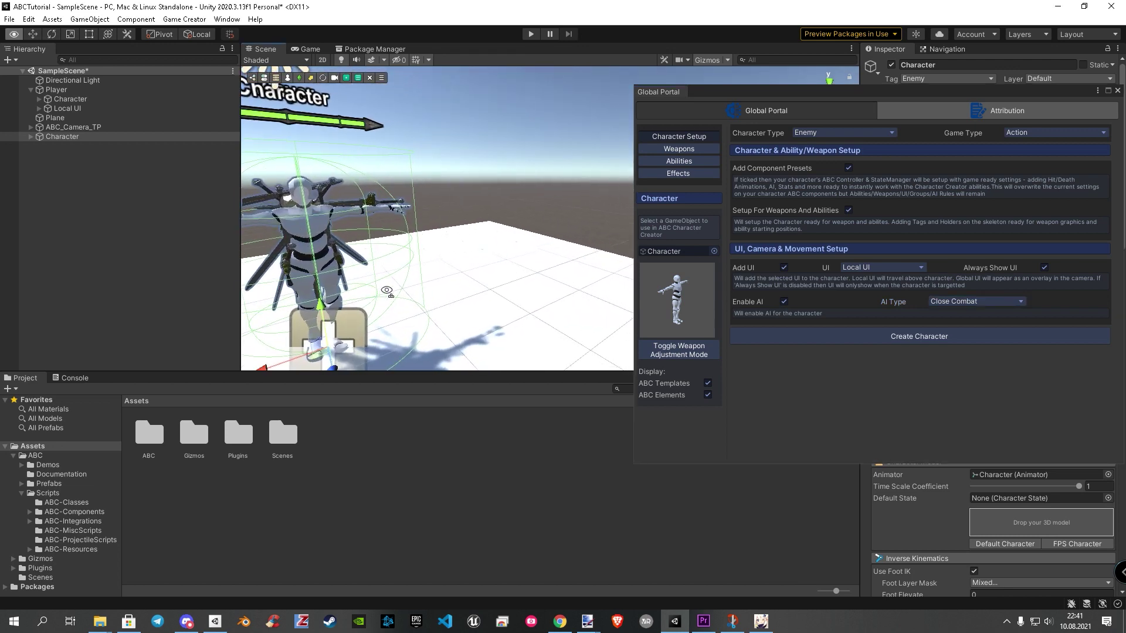
mouse_move(419, 281)
left_mouse_down("alt")
mouse_move(404, 289)
mouse_move(385, 273)
mouse_move(400, 287)
left_mouse_up("alt")
left_click(348, 218)
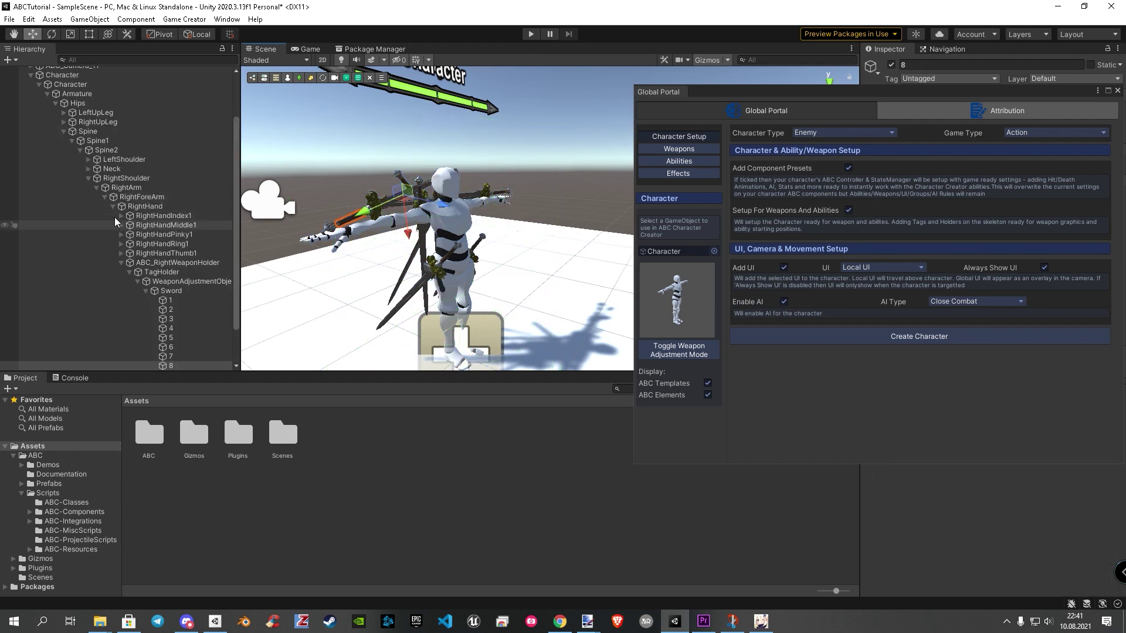
Rotate ABC_RightWeaponHolder so the sword turns into the right hand.
left_click(168, 262)
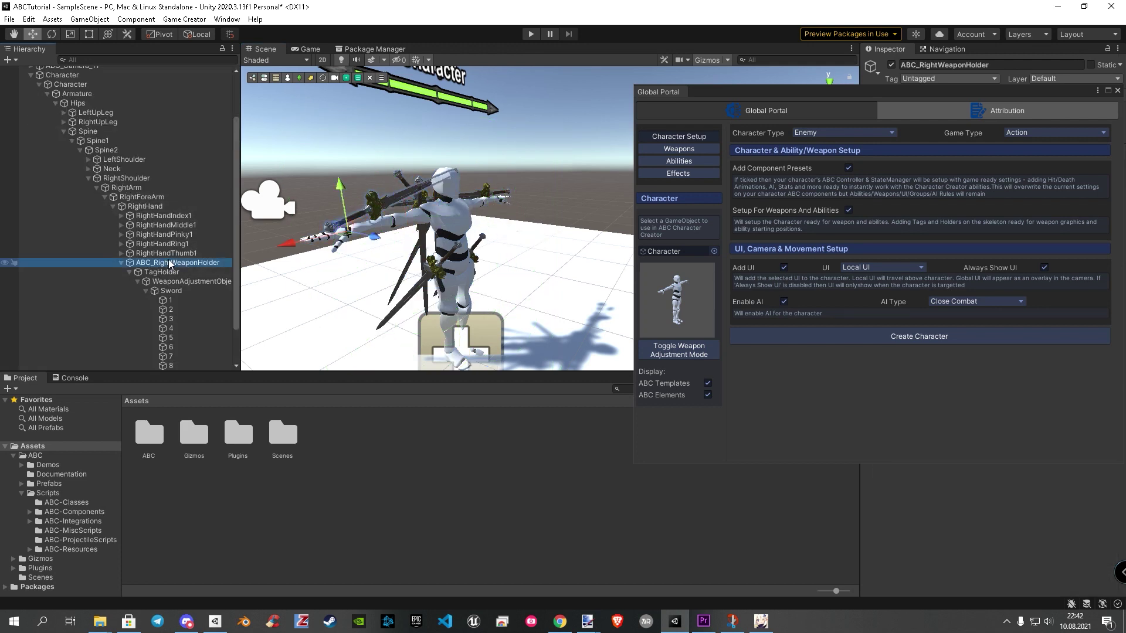
left_click(52, 34)
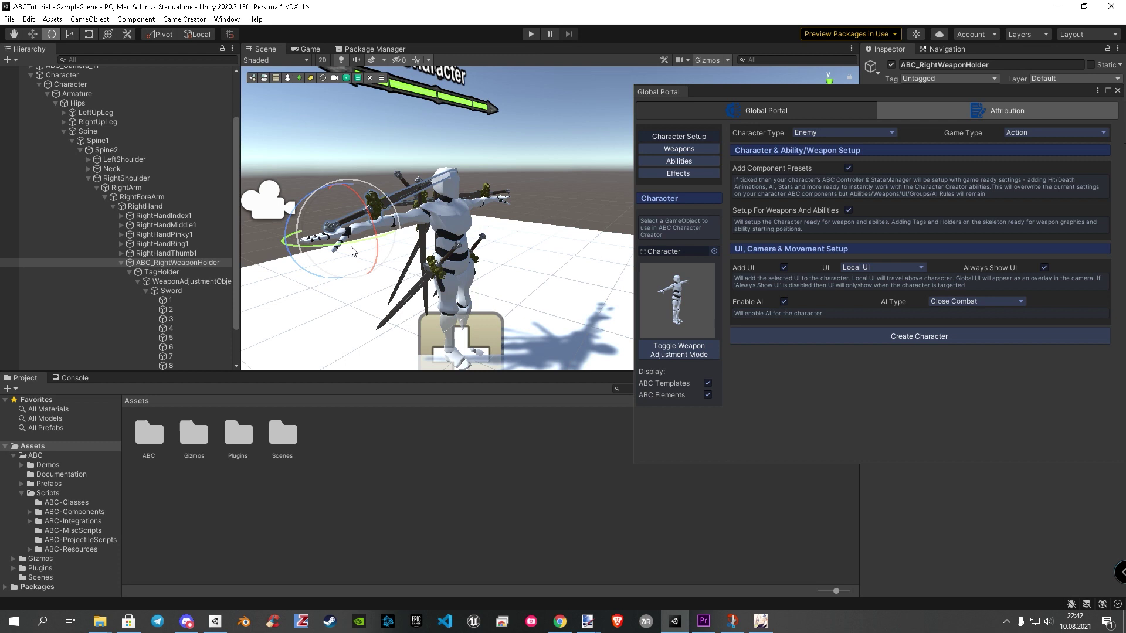
left_click_drag(352, 246, 194, 249)
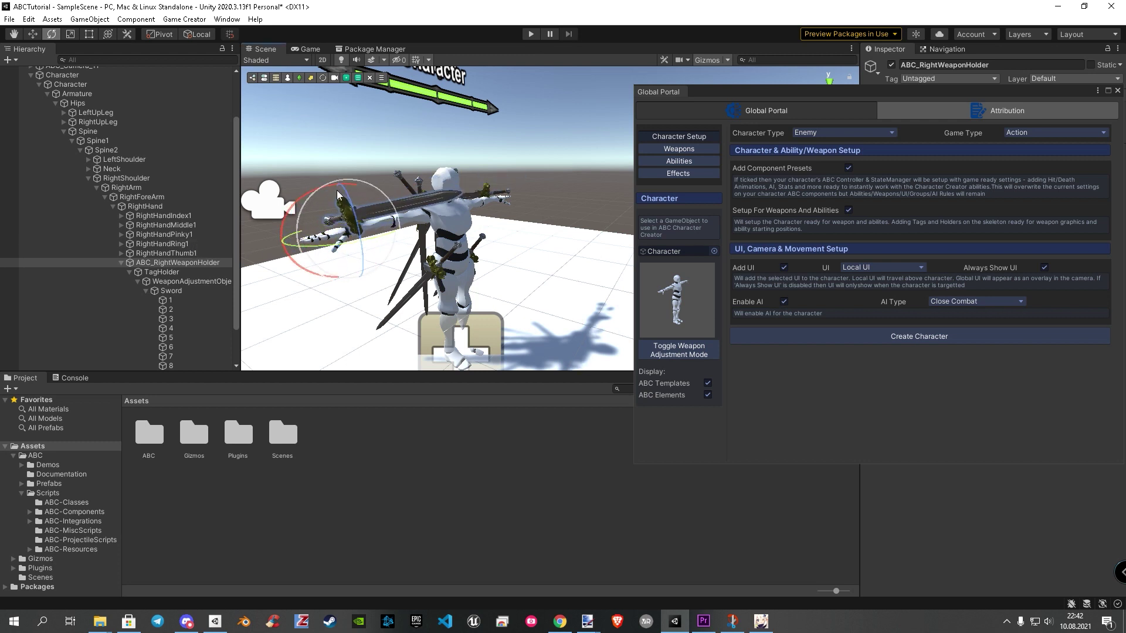
left_click_drag(346, 225, 355, 214)
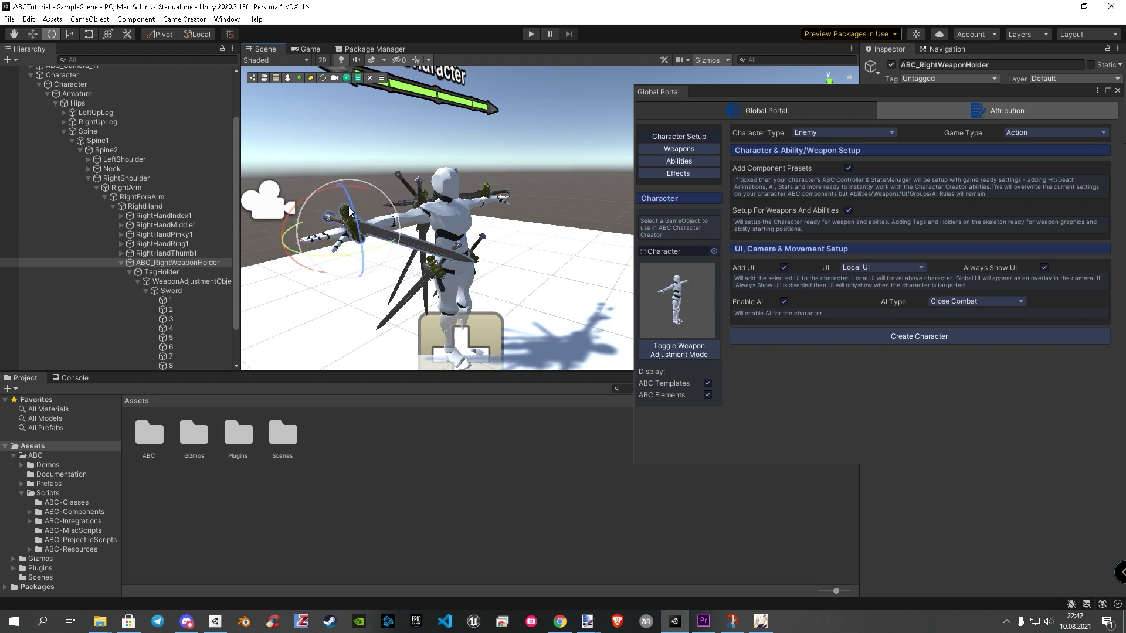
left_click_drag(308, 249, 311, 257)
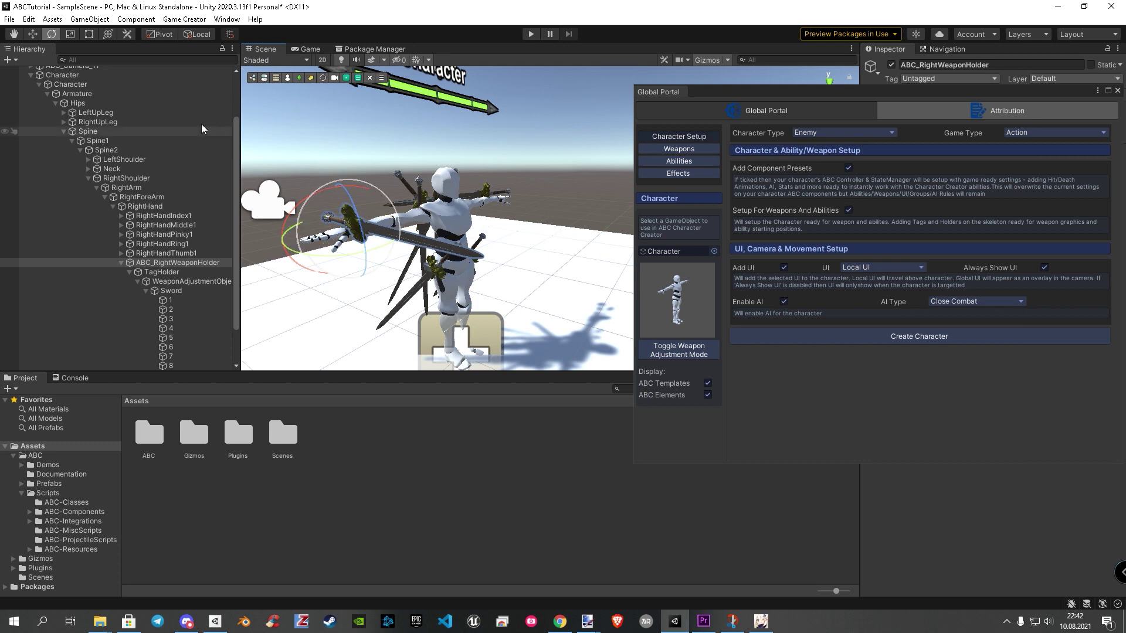
Shift ABC_RightWeaponHolder down and left until the sword sits in the hand.
left_click(32, 34)
left_click_drag(348, 189, 337, 207)
left_click_drag(291, 269, 334, 276, "alt")
scroll(352, 293, "up", 5)
middle_click_drag(263, 328, 388, 333)
left_click_drag(388, 333, 540, 296, "alt")
left_click_drag(497, 237, 397, 251)
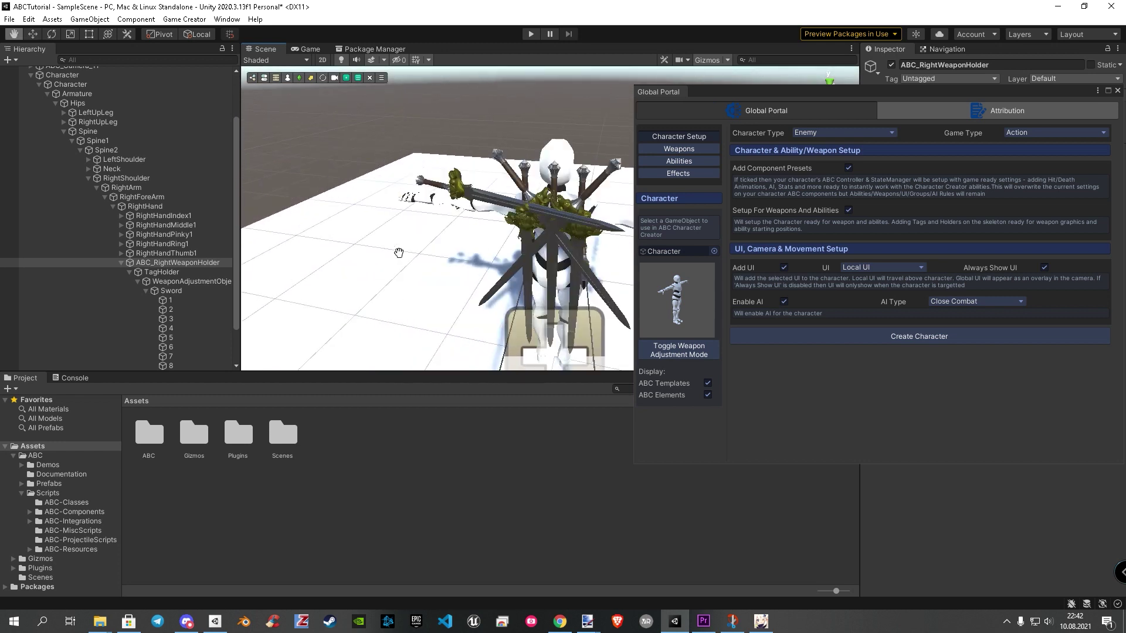
middle_click_drag(397, 251, 409, 258)
key("f")
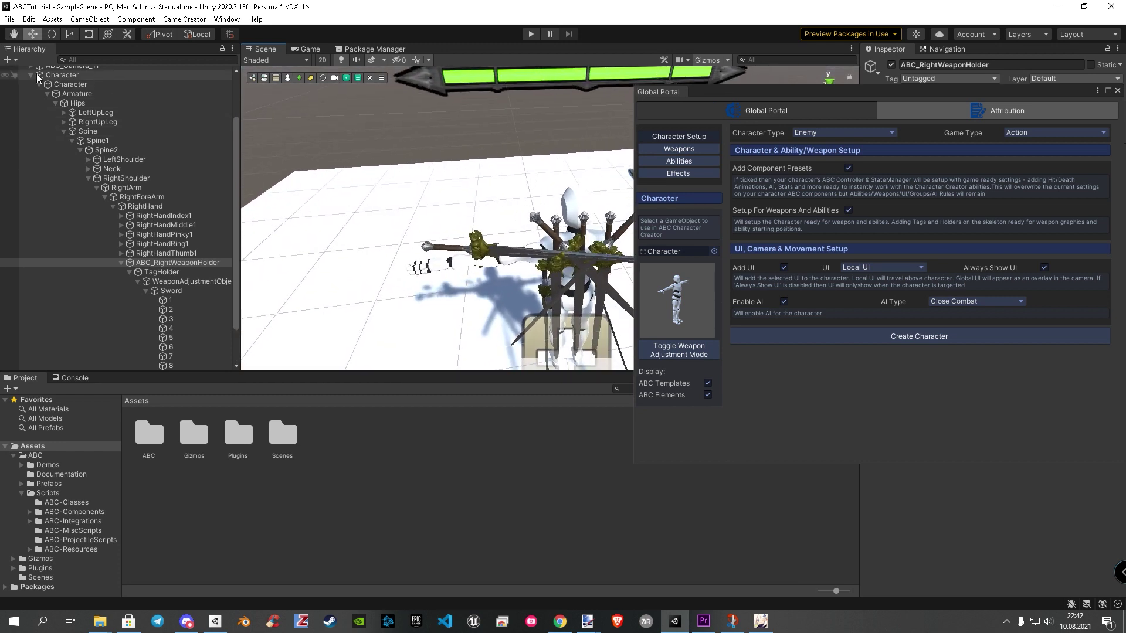
Rotate the sword in ABC_LeftWeaponHolder so it stands upright.
left_click(444, 252)
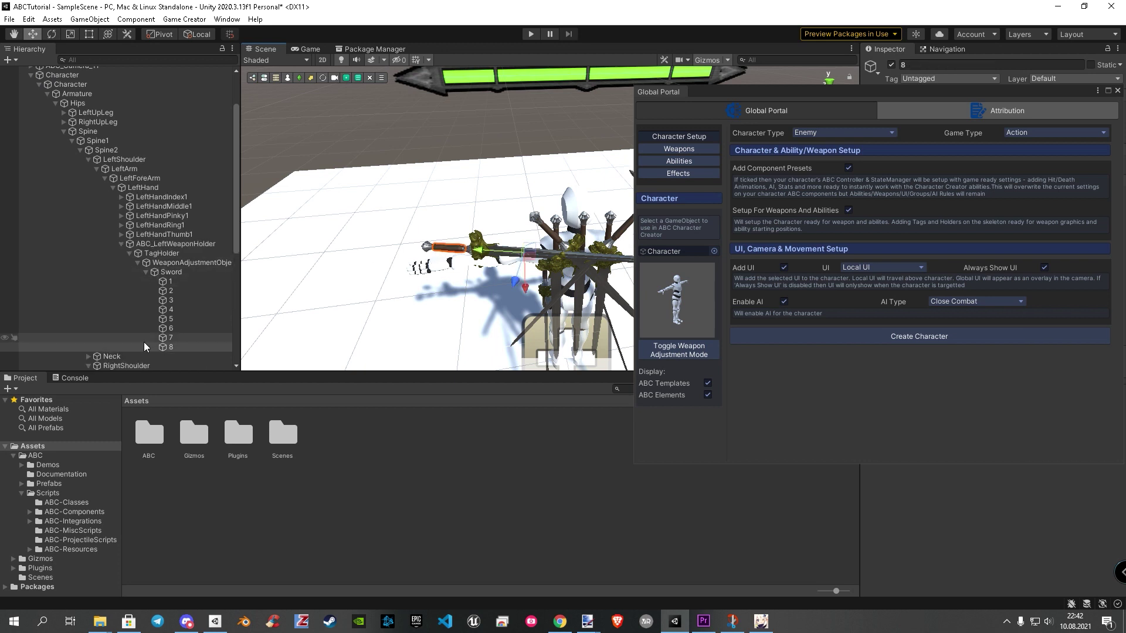
left_click(189, 245)
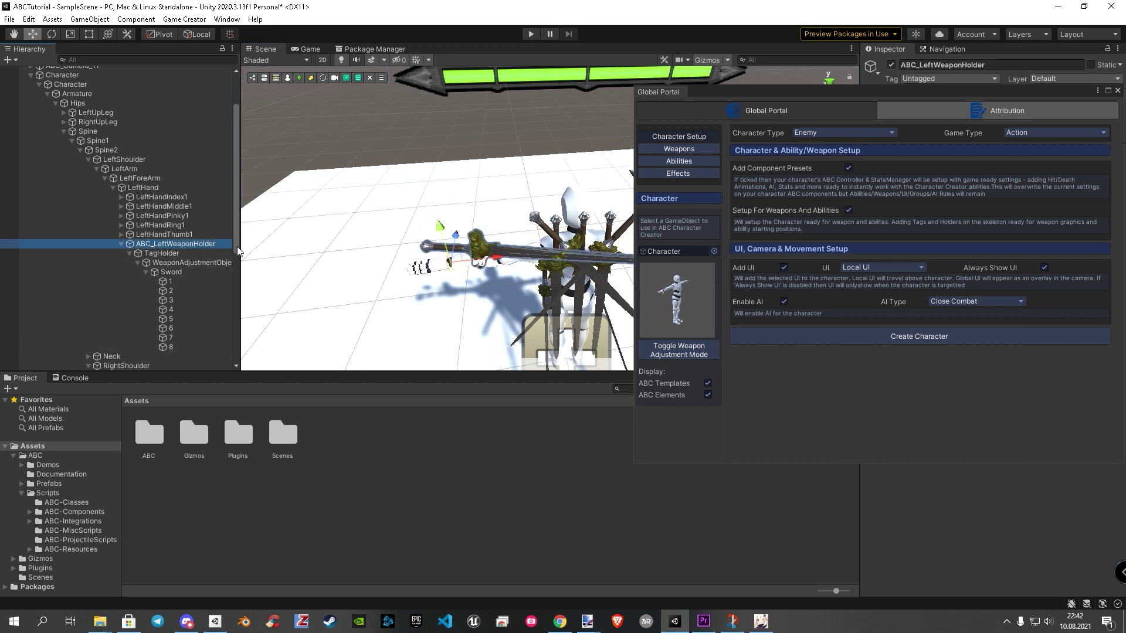
left_click(52, 34)
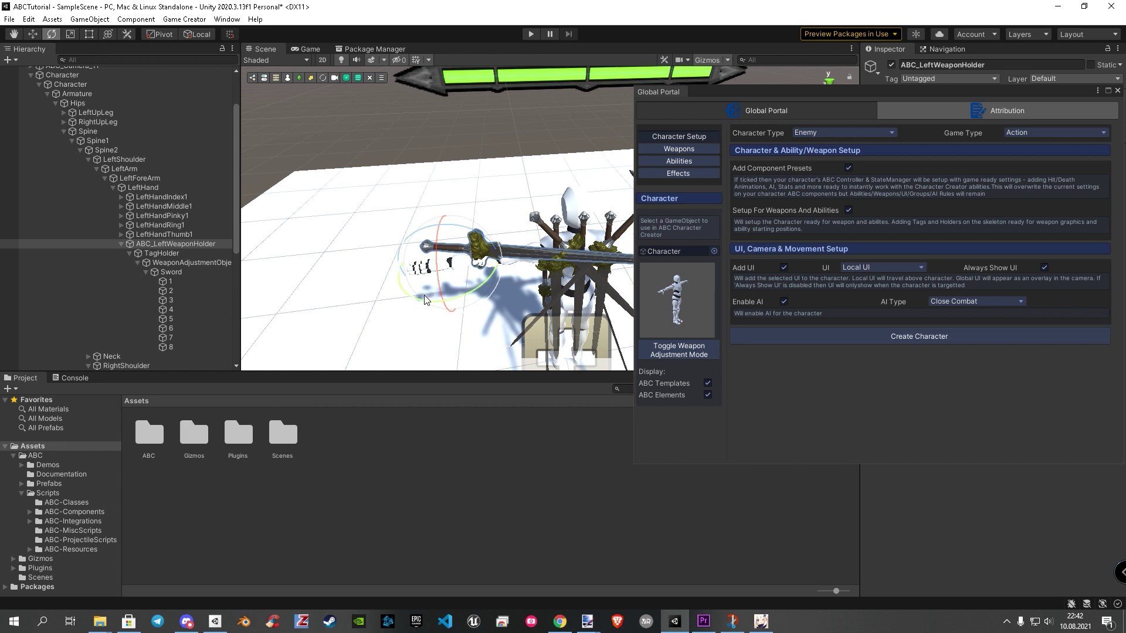
left_click_drag(428, 276, 594, 273)
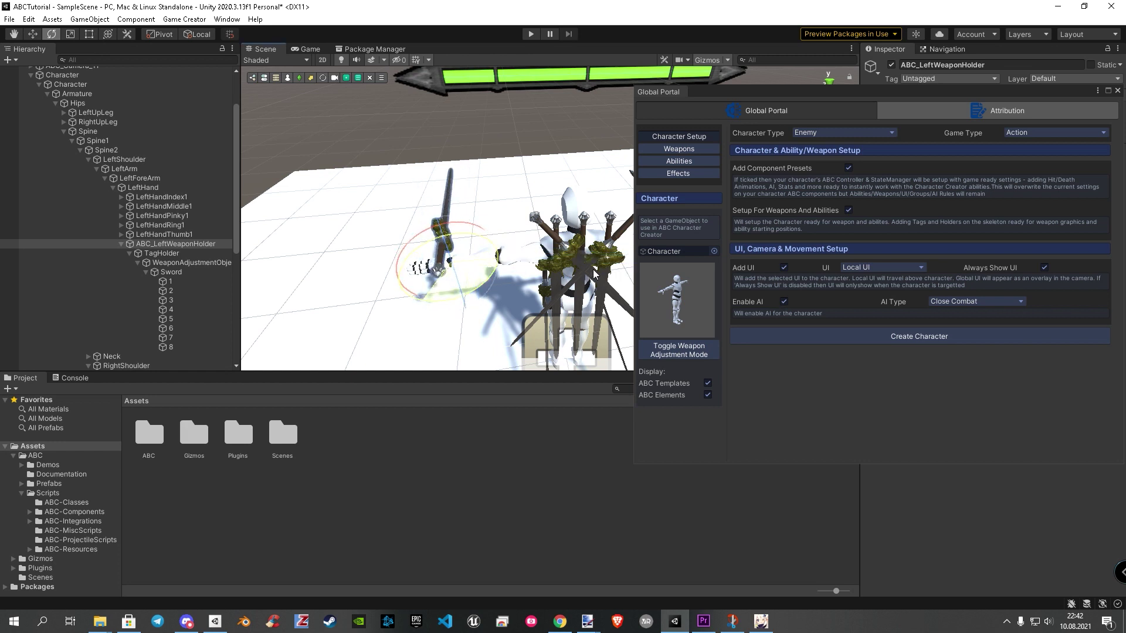
Lower the left-hand sword slightly along Y and check its placement from around the character.
left_click(33, 34)
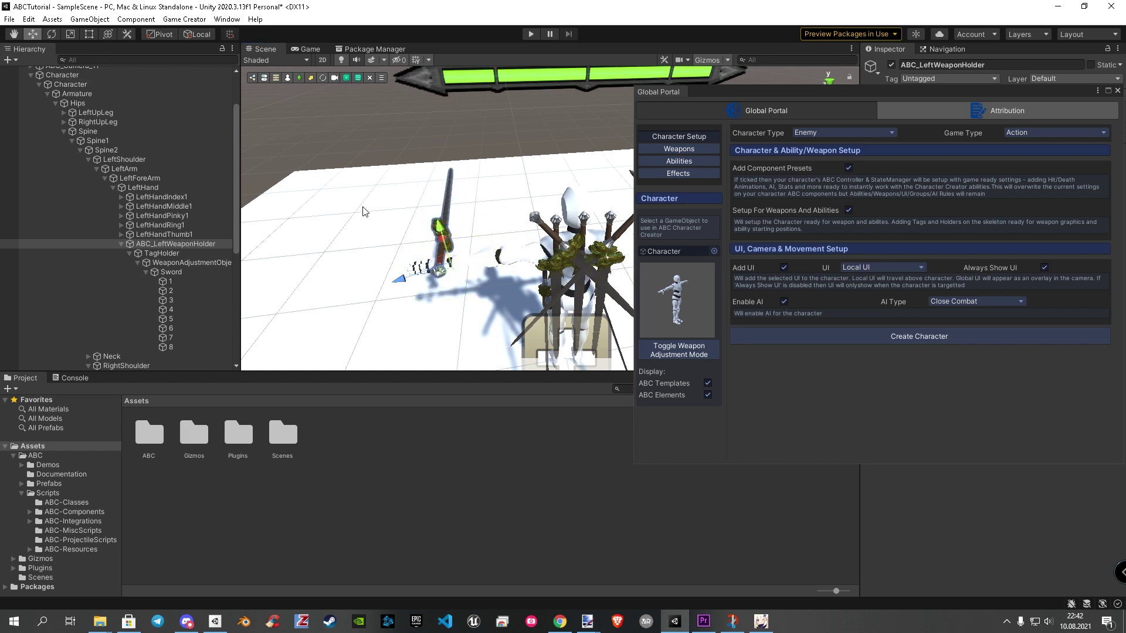
left_click_drag(439, 234, 439, 241)
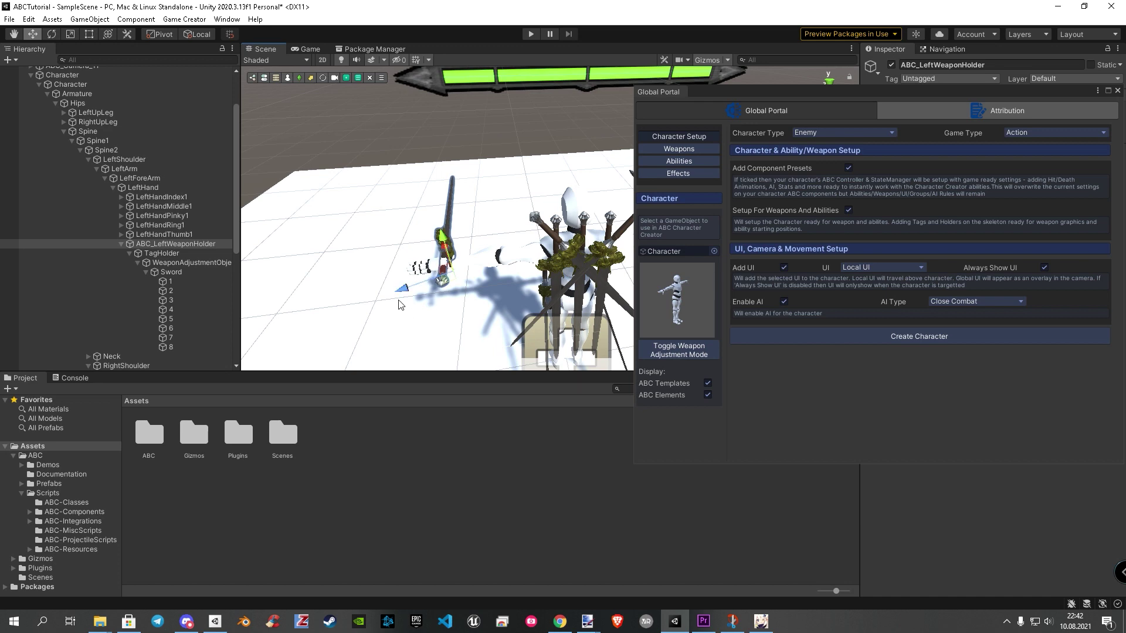
left_click_drag(384, 324, 469, 281, "alt")
scroll(528, 176, "up", 3)
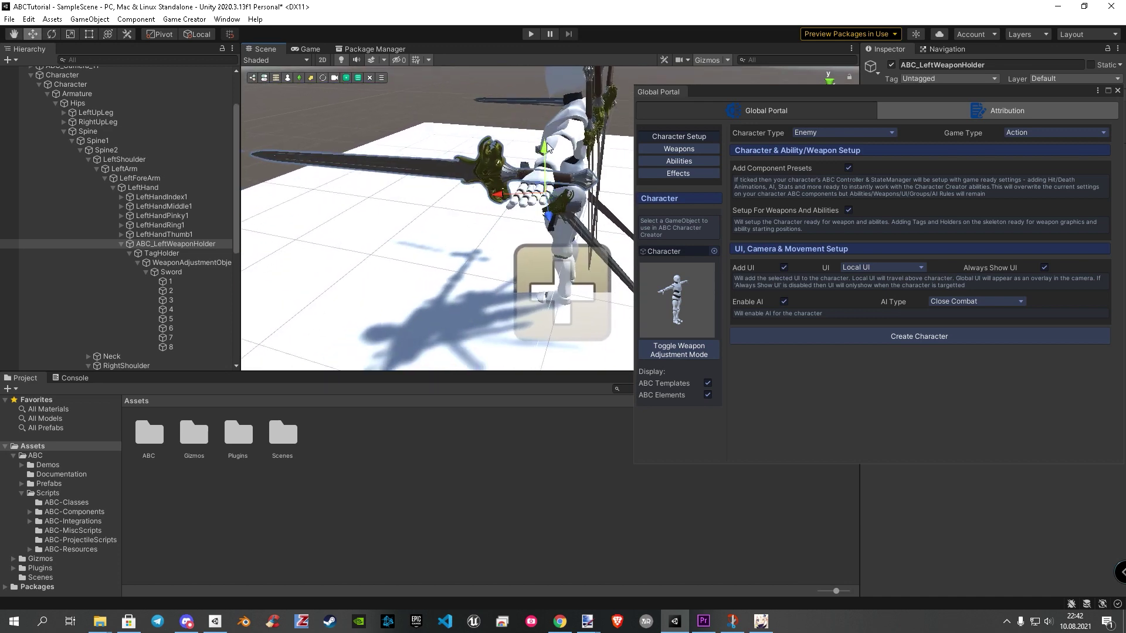
middle_click_drag(548, 293, 505, 289)
scroll(505, 289, "down", 5)
mouse_move(519, 292)
left_mouse_down("alt")
mouse_move(427, 237)
mouse_move(550, 265)
mouse_move(350, 234)
mouse_move(379, 247)
left_mouse_up("alt")
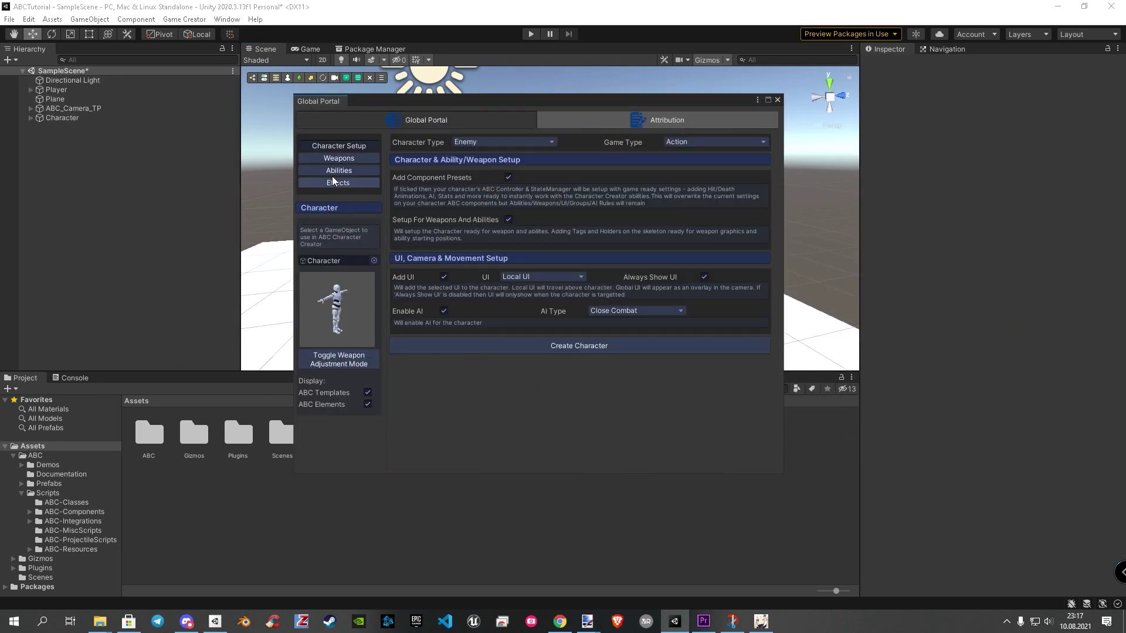
Import the Great Sword onto Character with game type modification enabled and game type Action.
left_click(339, 158)
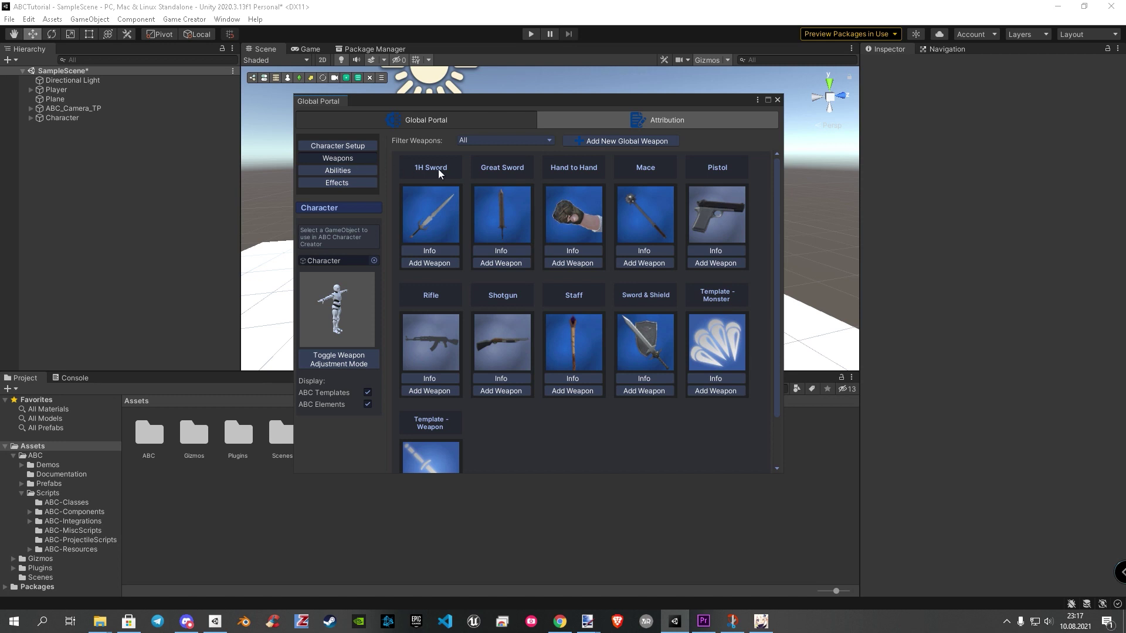
left_click(508, 264)
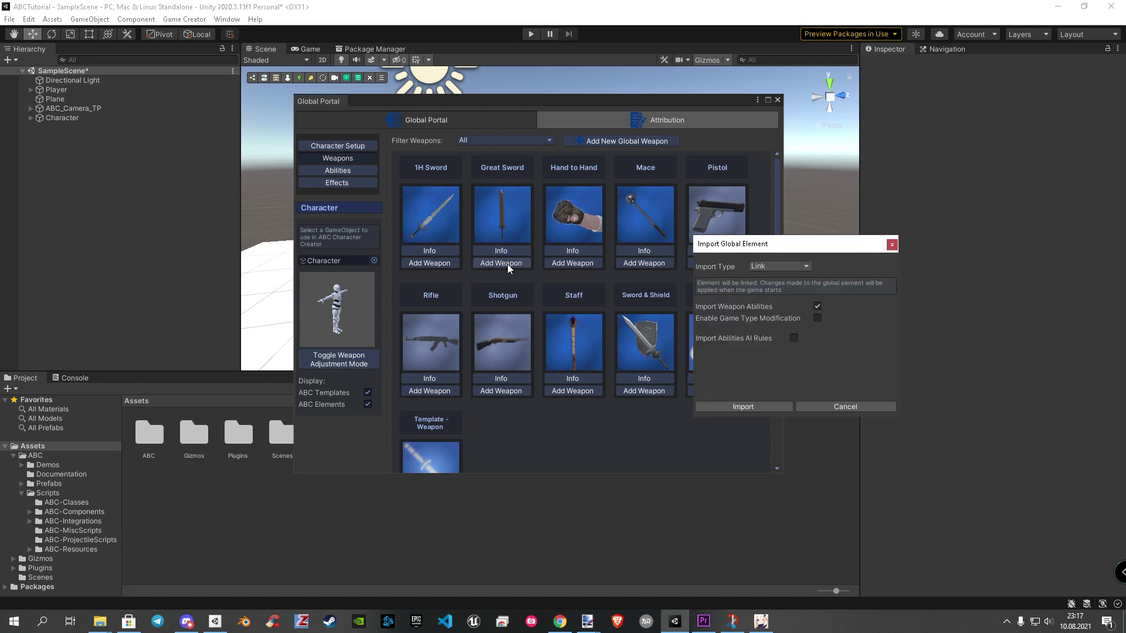
left_click_drag(728, 245, 531, 231)
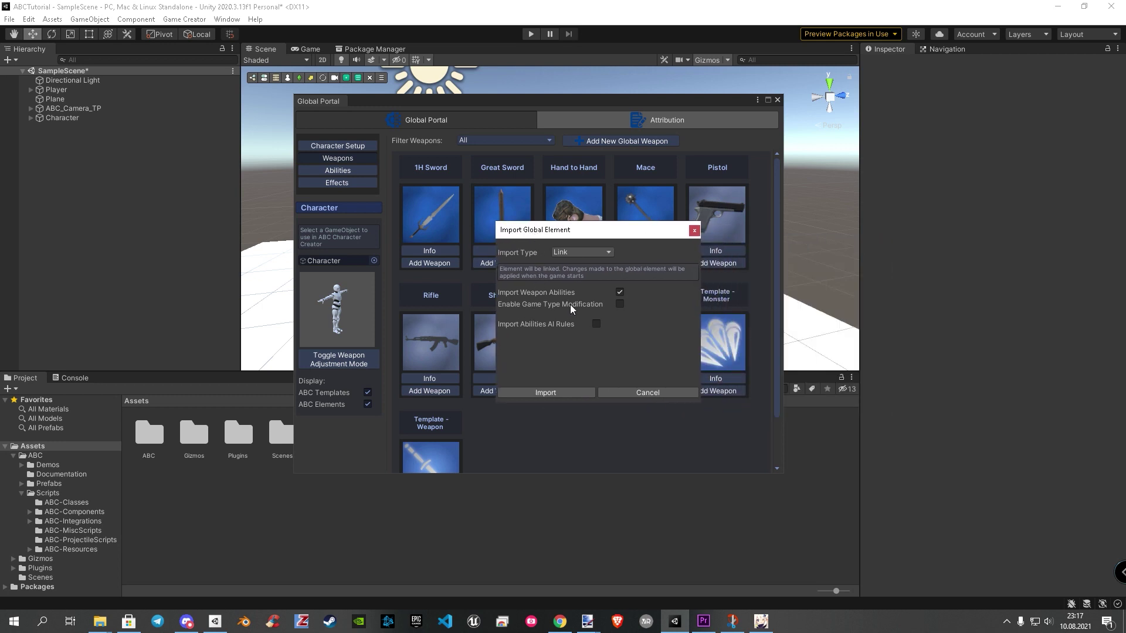
left_click(619, 304)
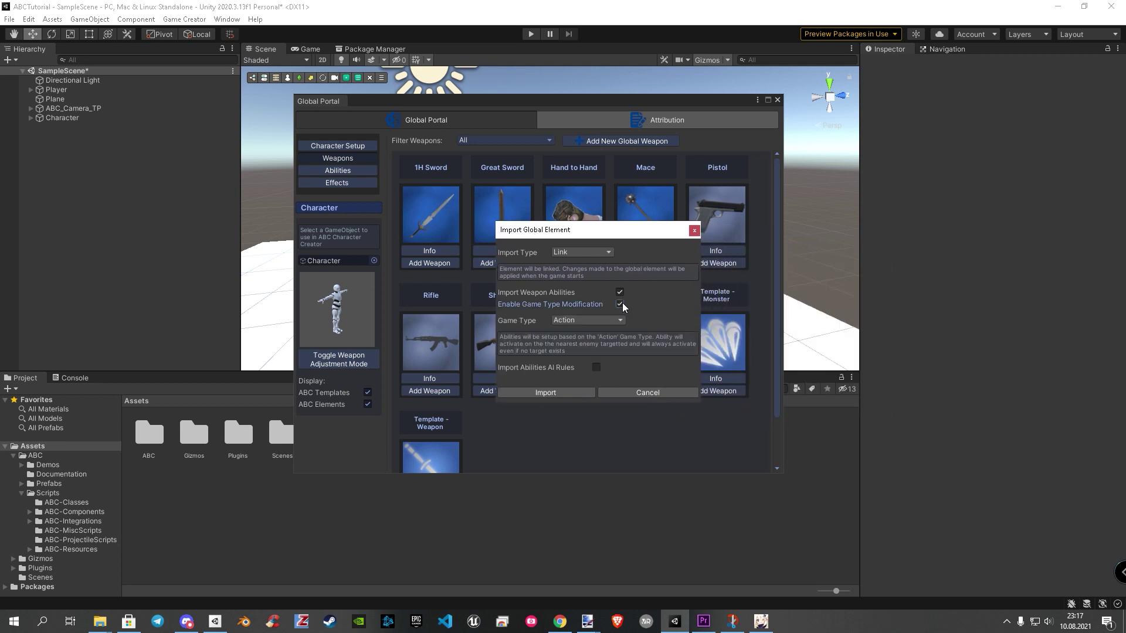
left_click(571, 318)
left_click(593, 333)
left_click(549, 391)
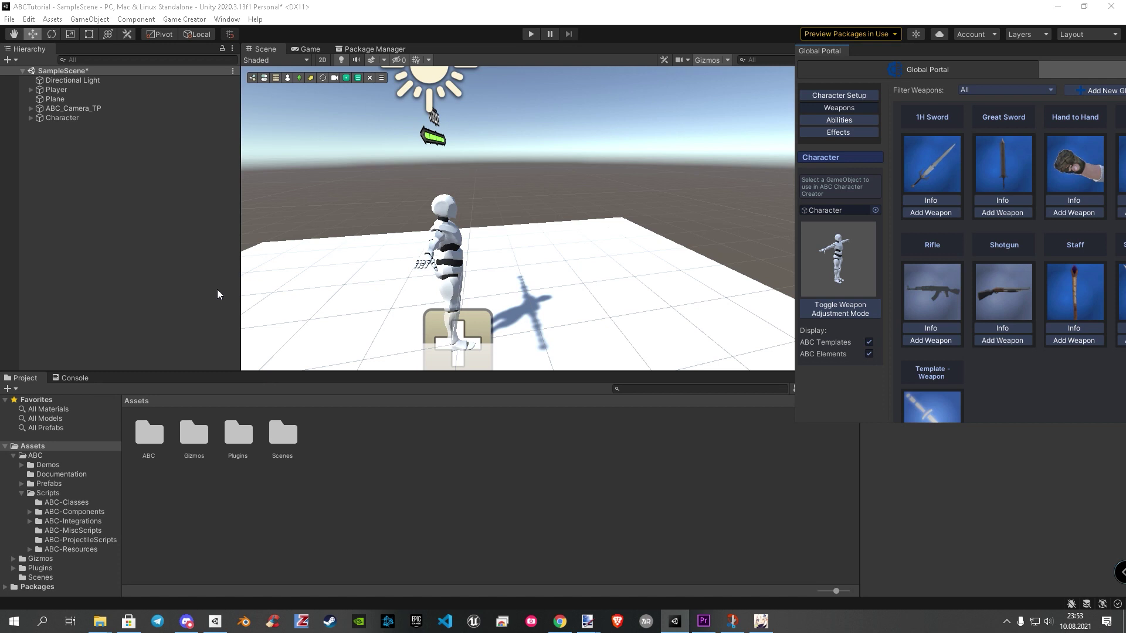
Place the enemy Character behind and right of the Player, turned to face the camera.
left_click(48, 119)
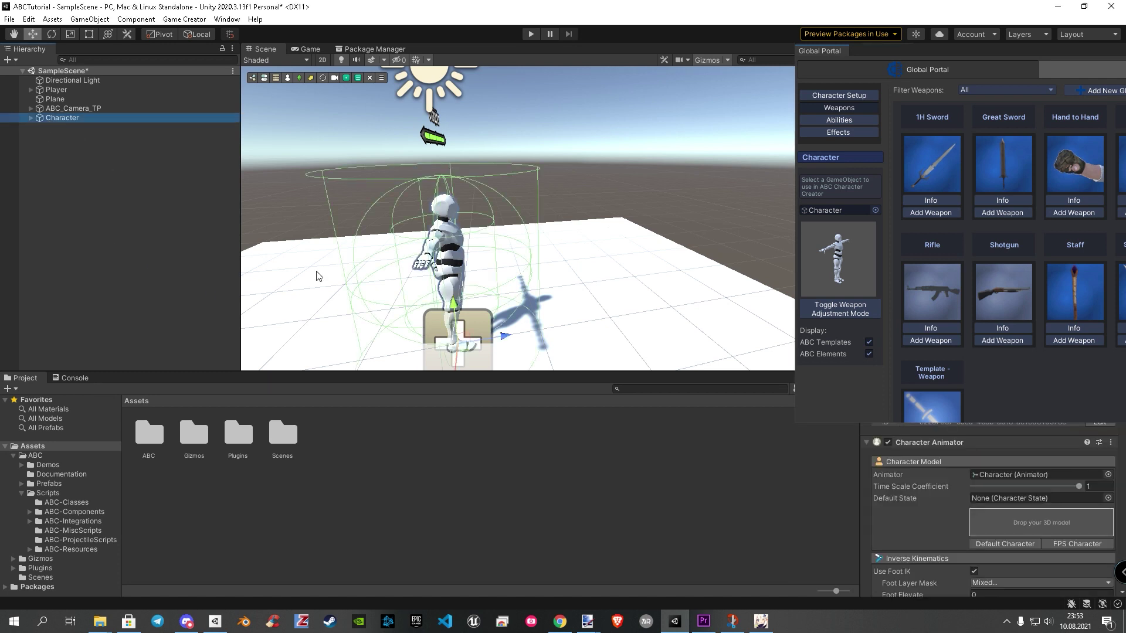
left_click_drag(503, 337, 580, 237)
key("e")
left_click_drag(508, 250, 431, 225)
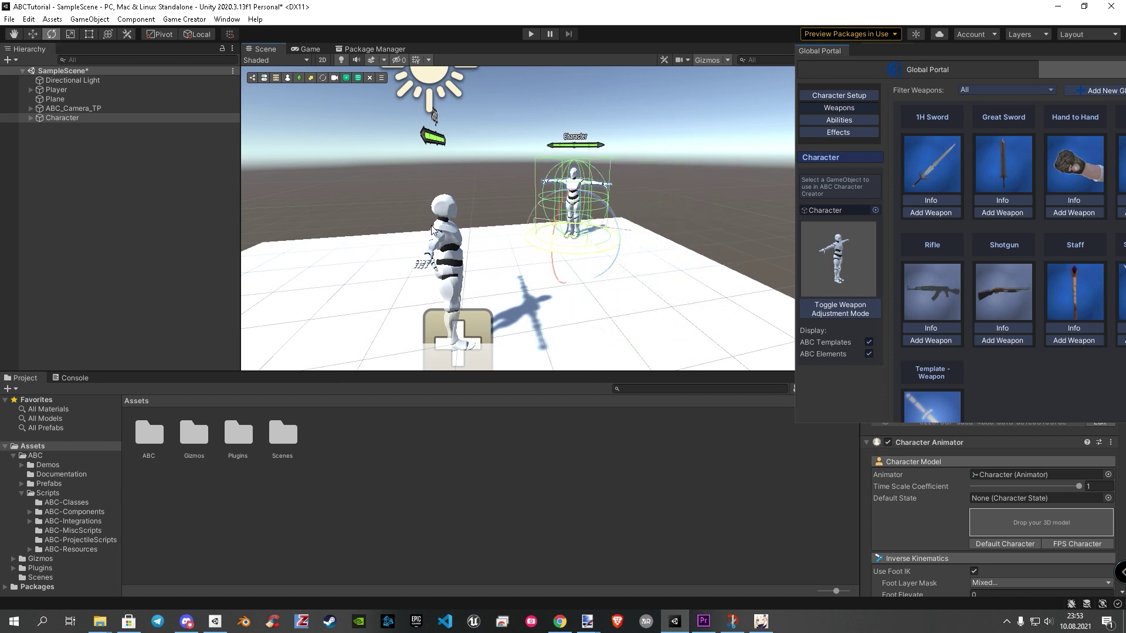
key("w")
left_click_drag(540, 240, 589, 242)
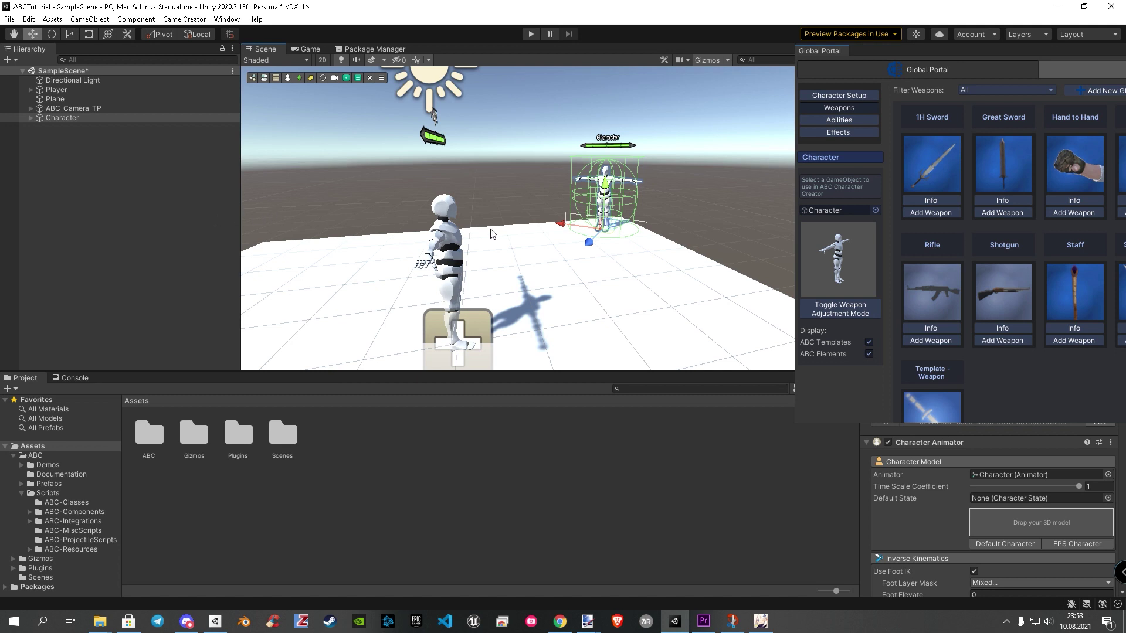
Run play mode, deselect the 1H Sword asset, and move the player forward to test the enemy.
left_click(531, 34)
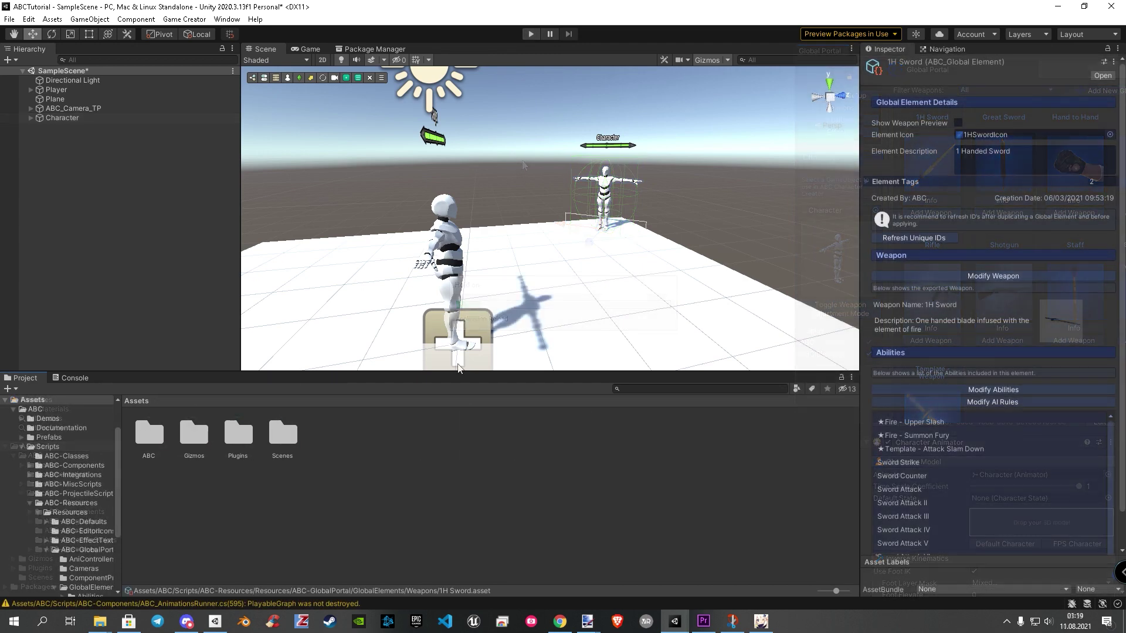
left_click(530, 34)
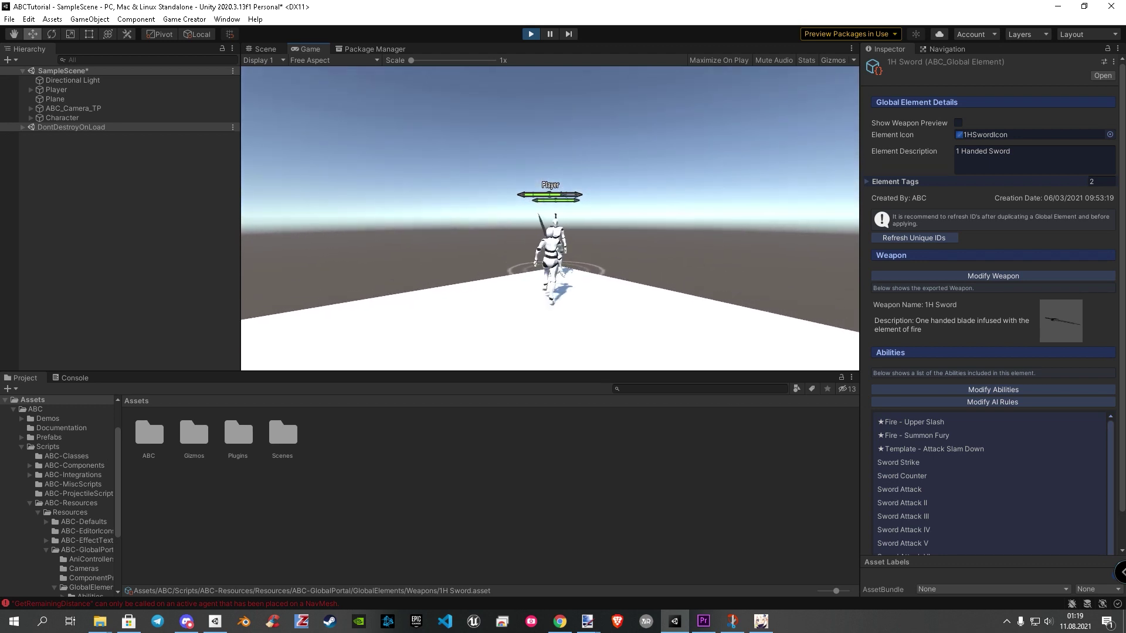
left_click(459, 432)
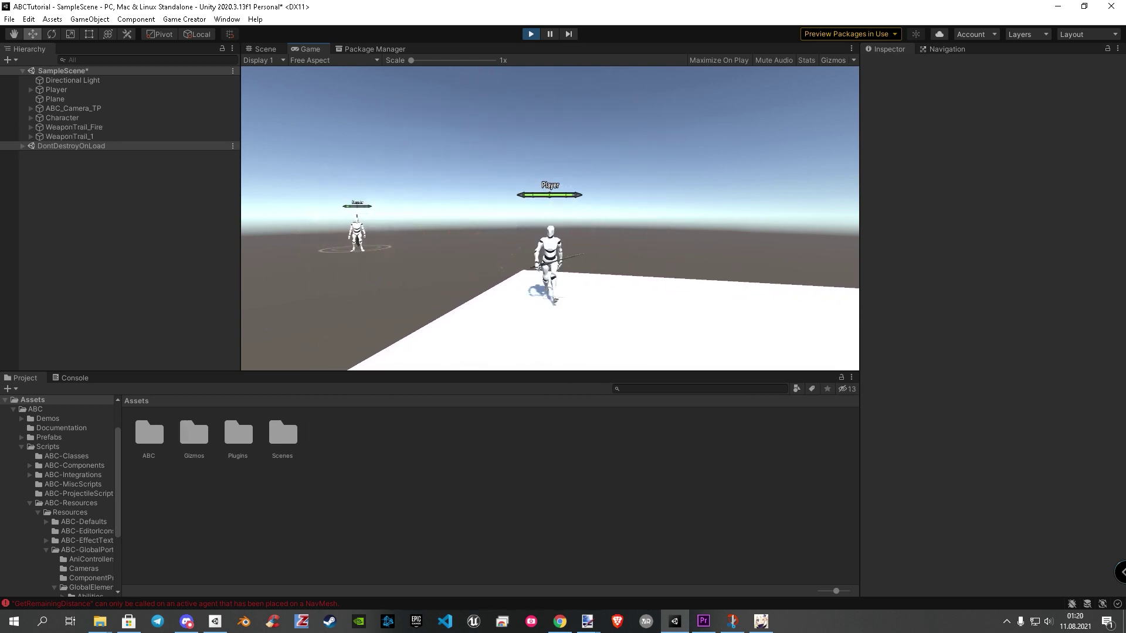
key("w")
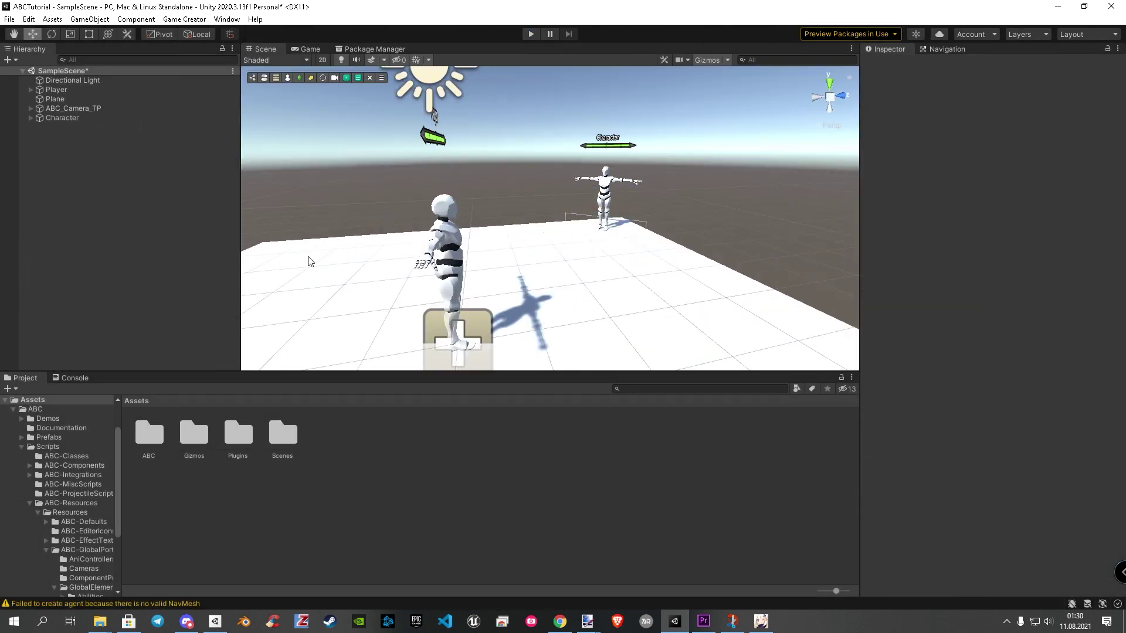
Replace the Plane with a 3D Terrain placed at -21.81, 0, -9.88 under both characters.
left_click(47, 99)
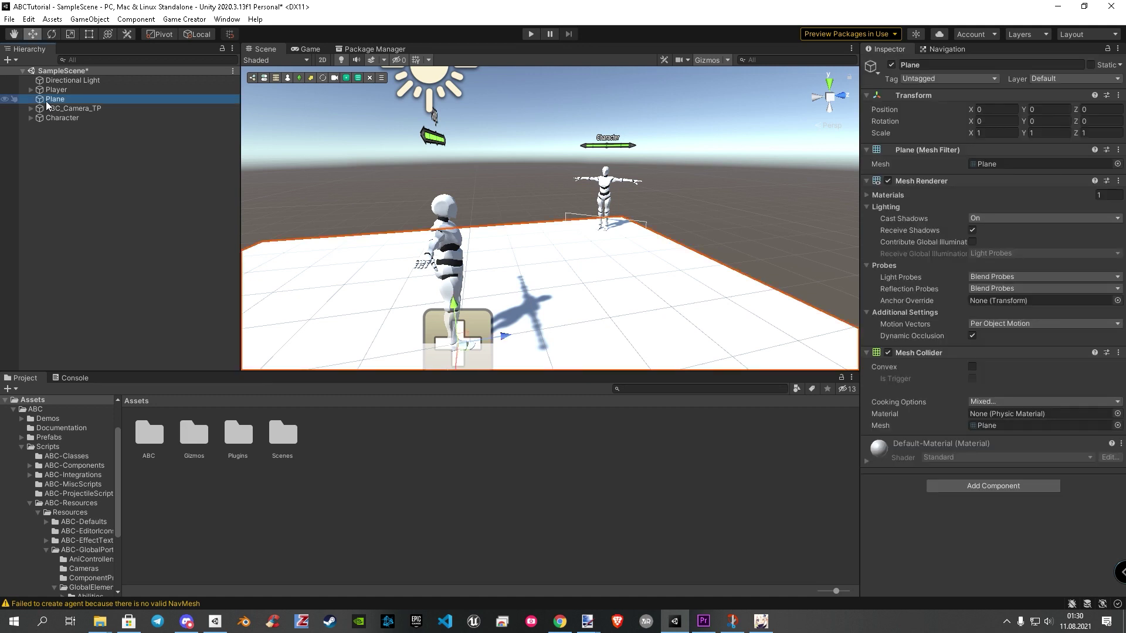
key("Delete")
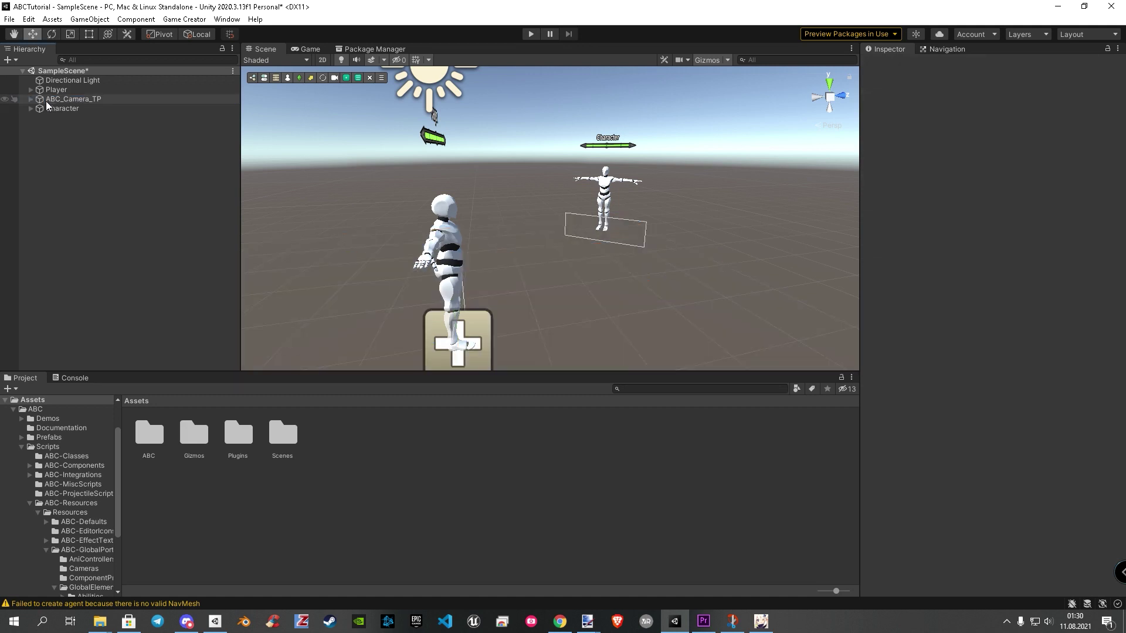
right_click(46, 140)
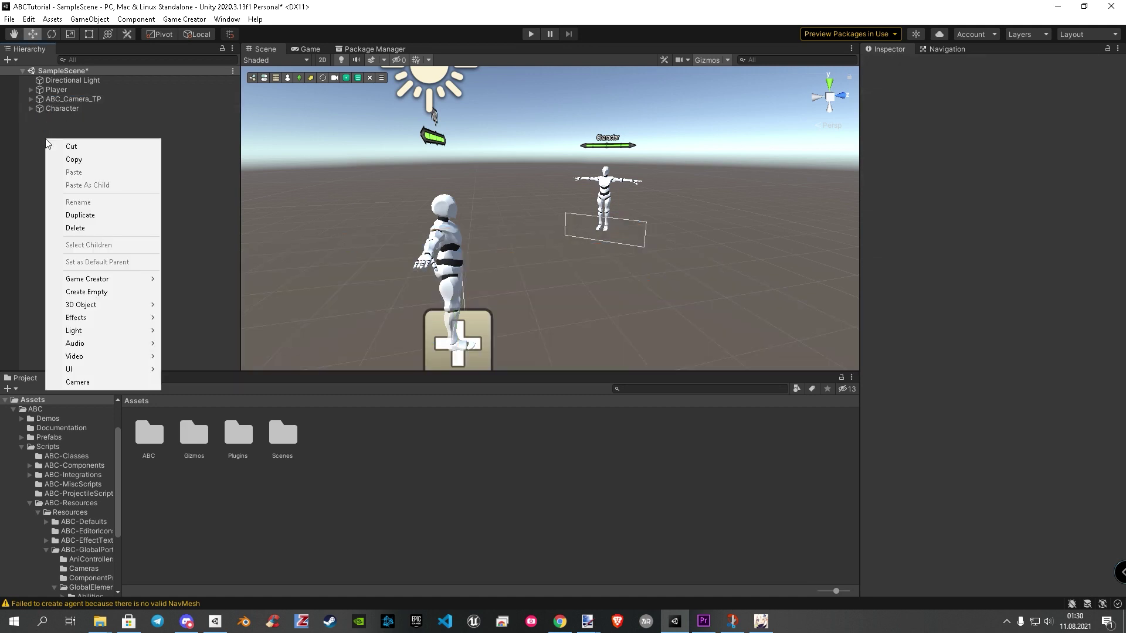
mouse_move(94, 304)
left_click(199, 407)
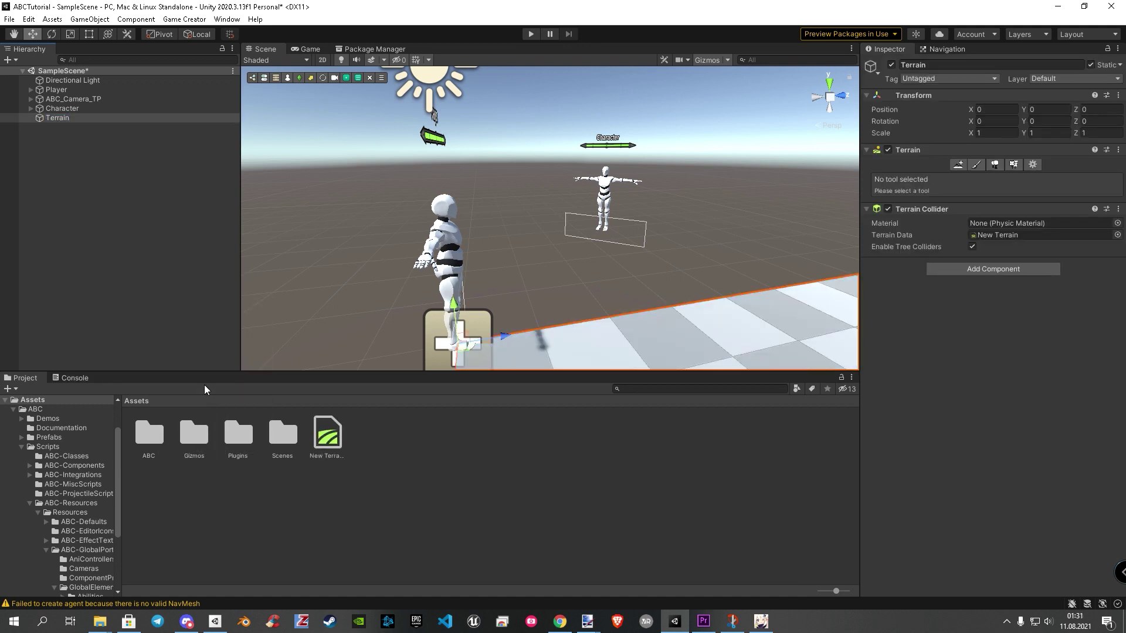
left_click_drag(598, 347, 308, 319, "alt")
scroll(554, 246, "up", 10)
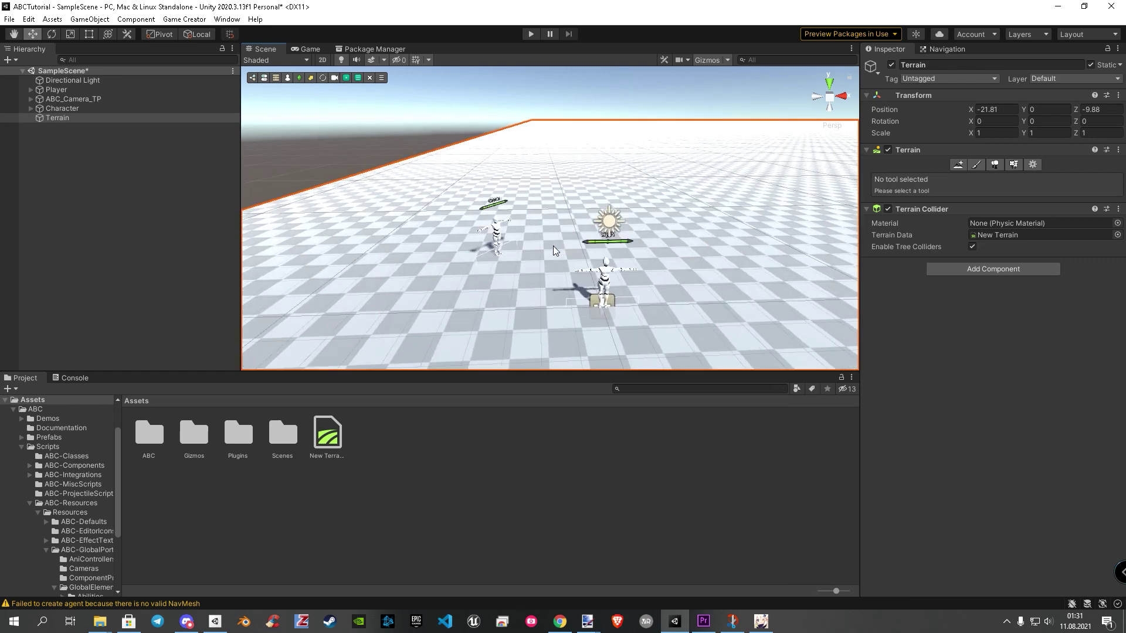
middle_click_drag(549, 289, 541, 279)
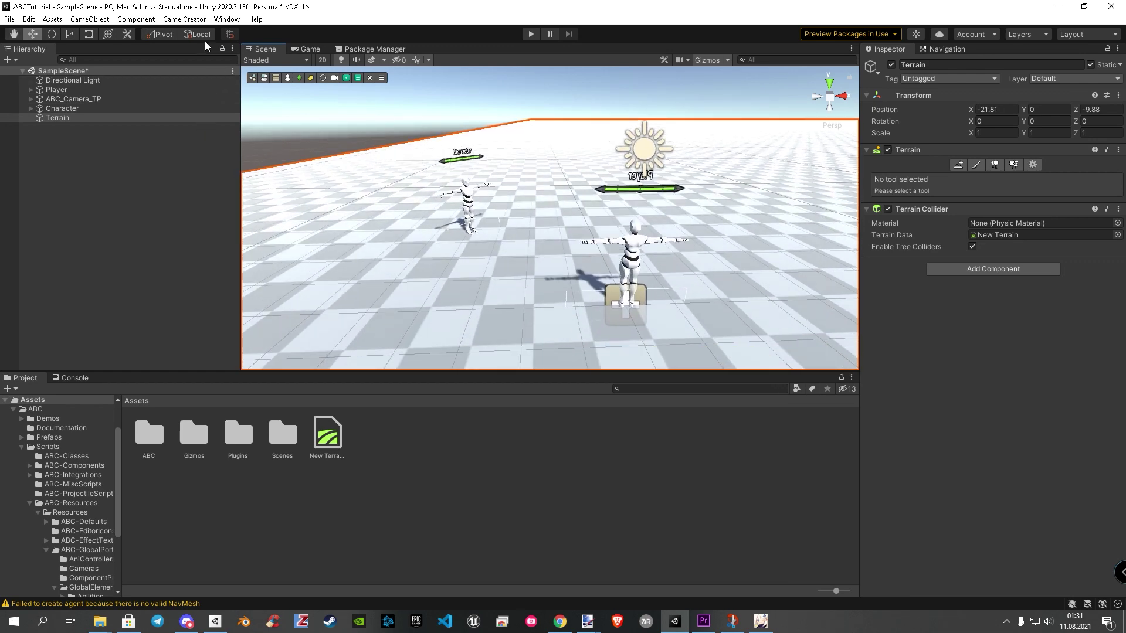
Bake a Terrain NavMesh from Window > AI > Navigation with agent radius 0.5, height 2.
left_click(227, 19)
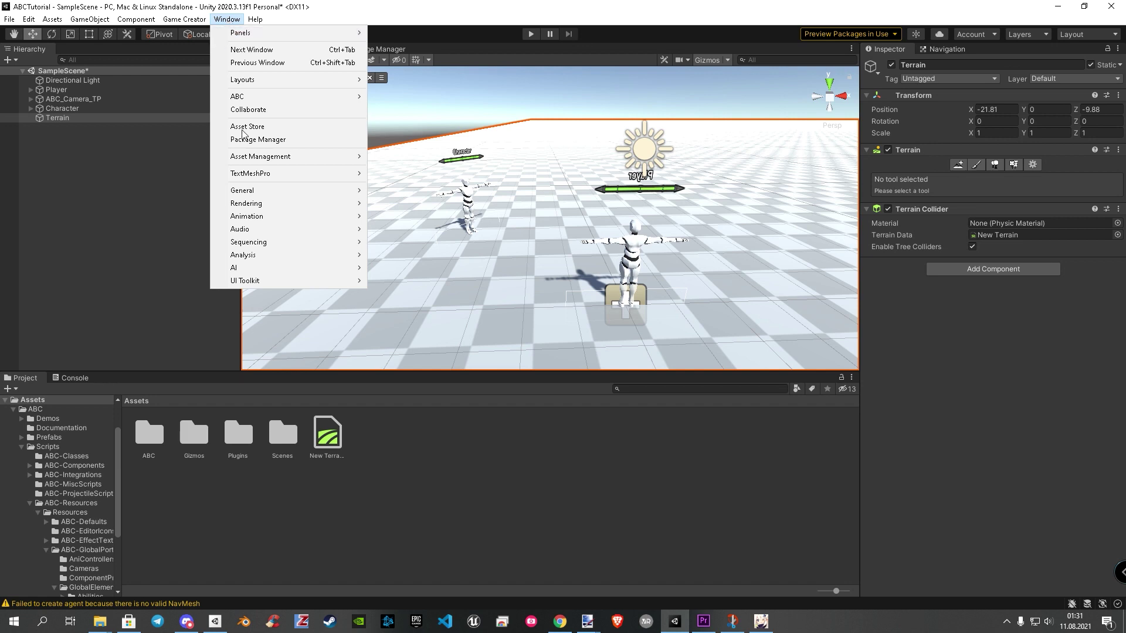
mouse_move(237, 269)
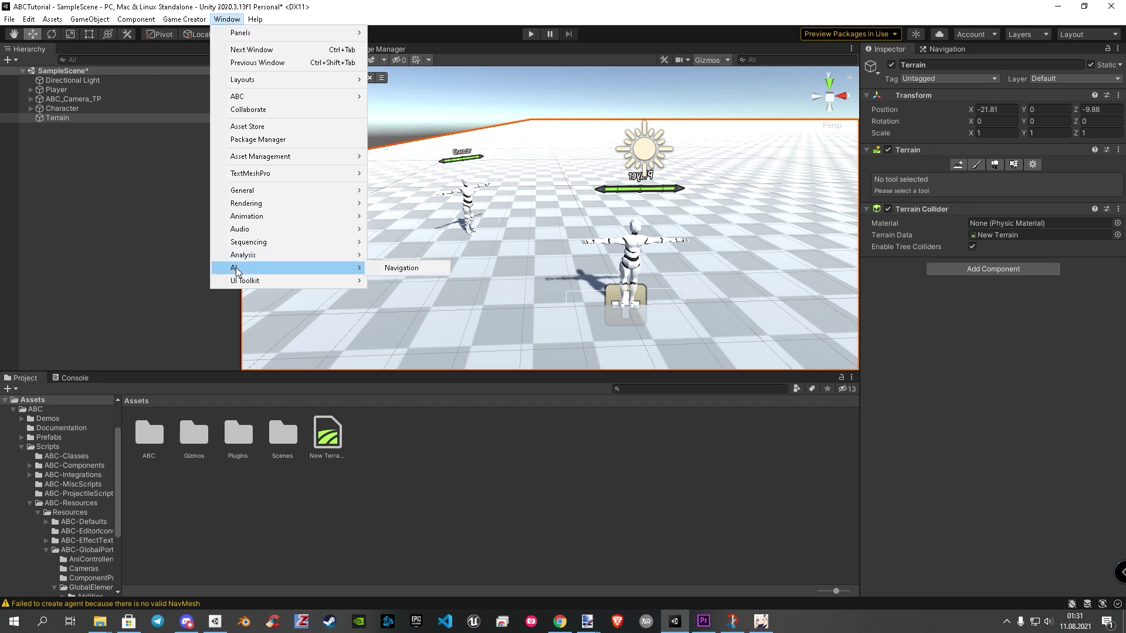
left_click(386, 269)
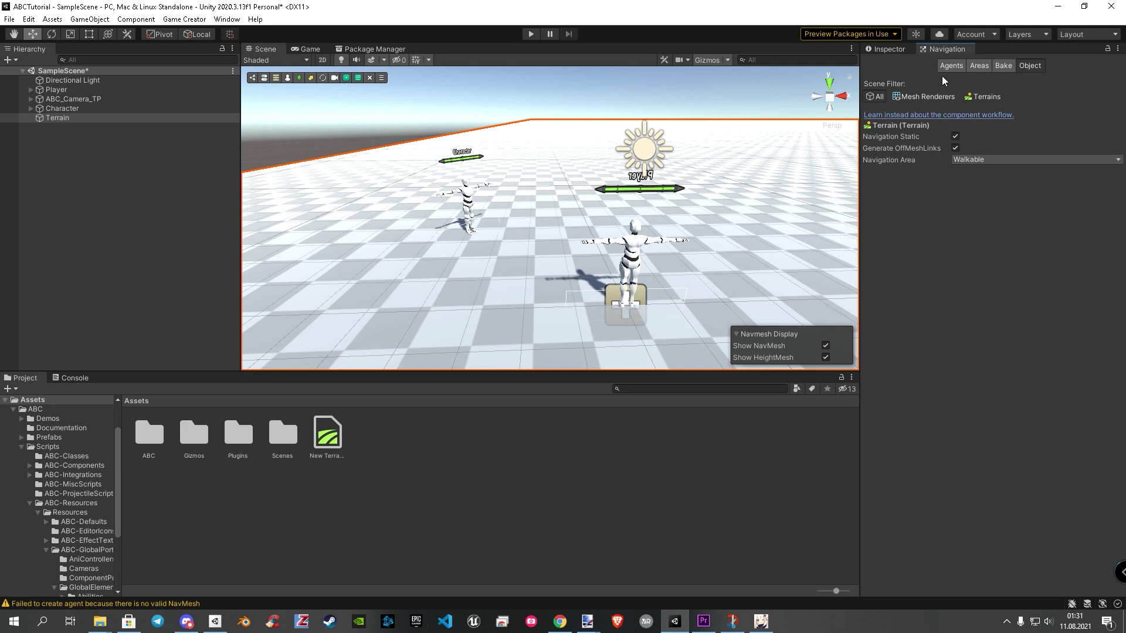
left_click(1001, 67)
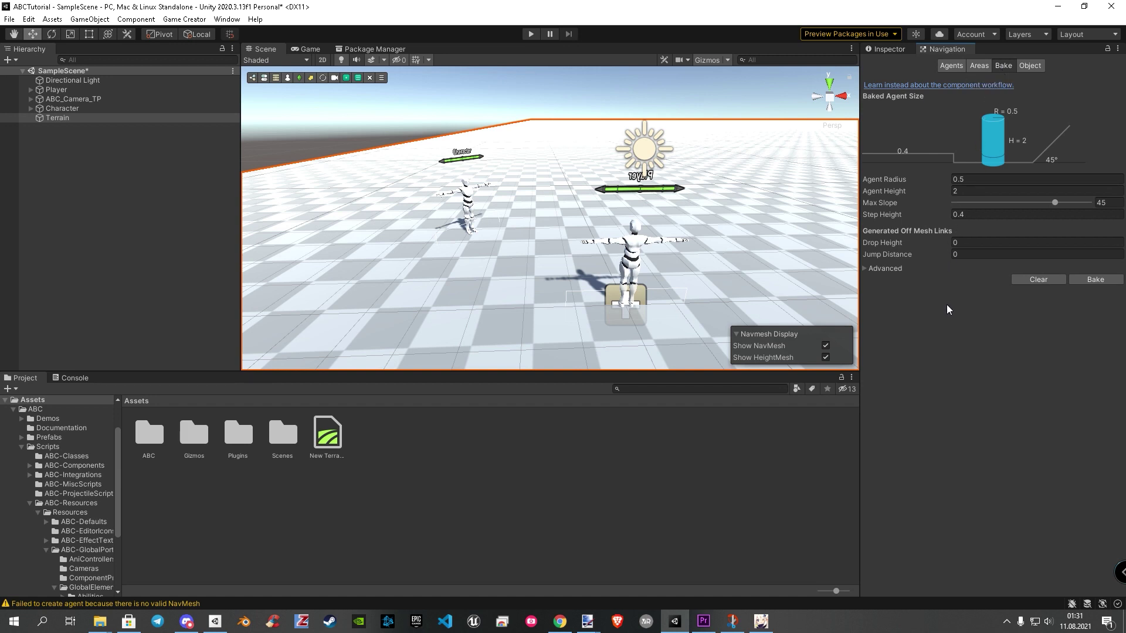
left_click(1087, 279)
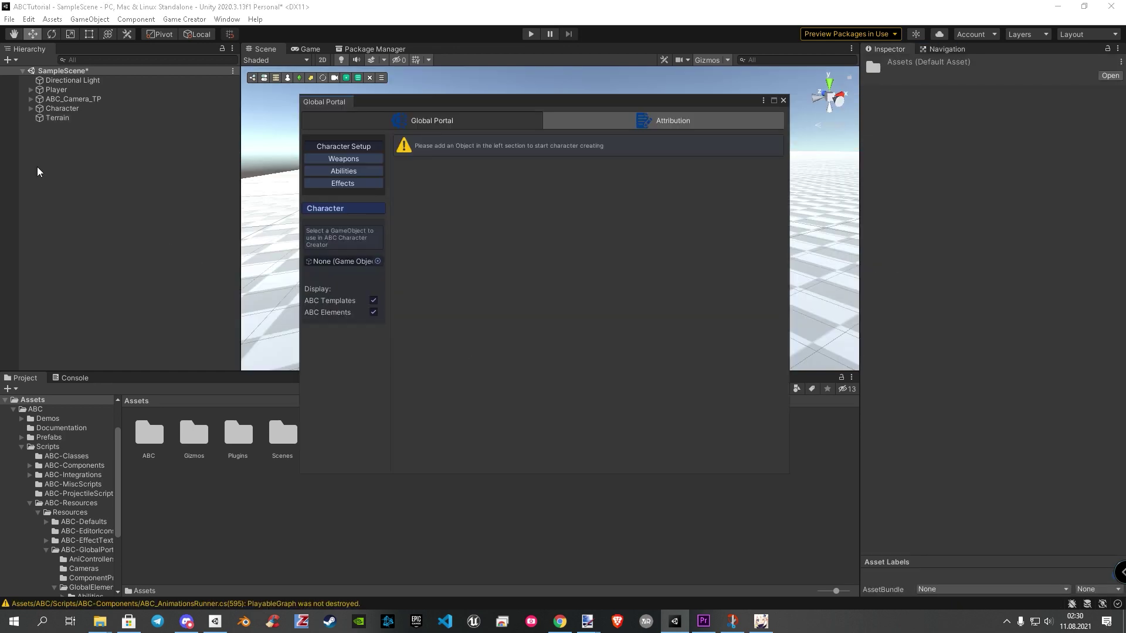
Re-import the Great Sword with game type modification and AI rules, declining to link it again.
left_click_drag(56, 108, 352, 268)
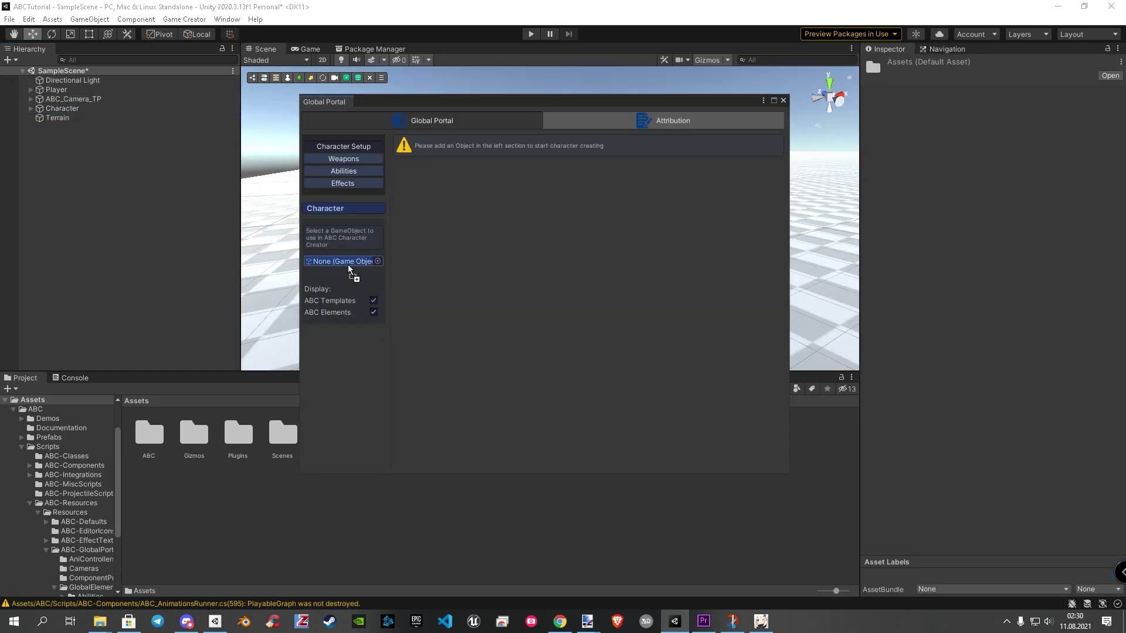
left_click(346, 159)
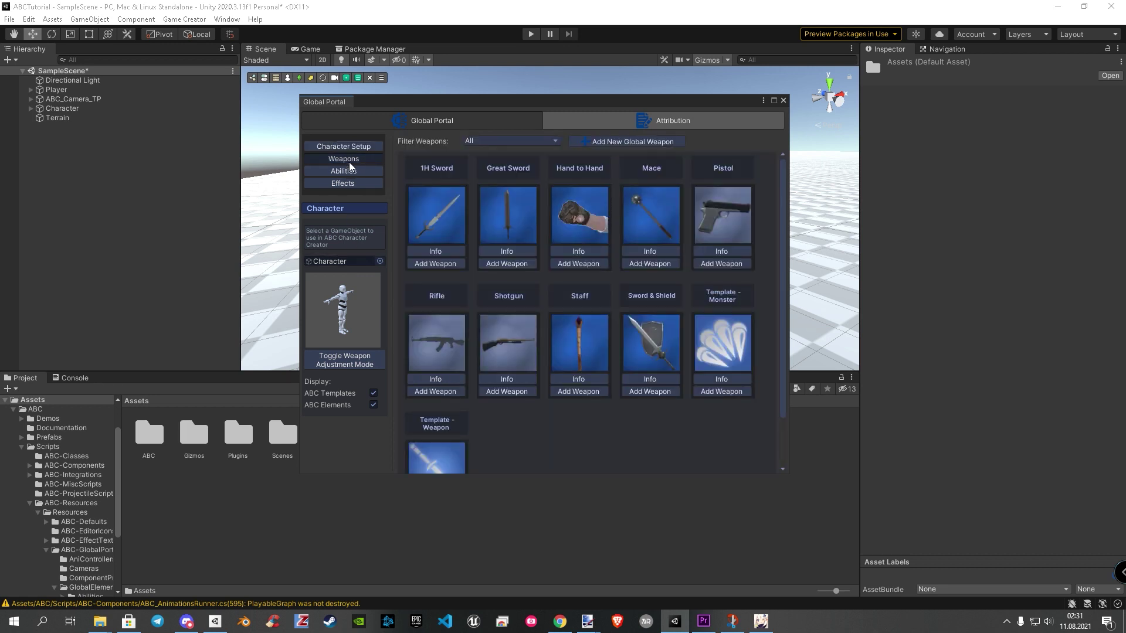
left_click(514, 263)
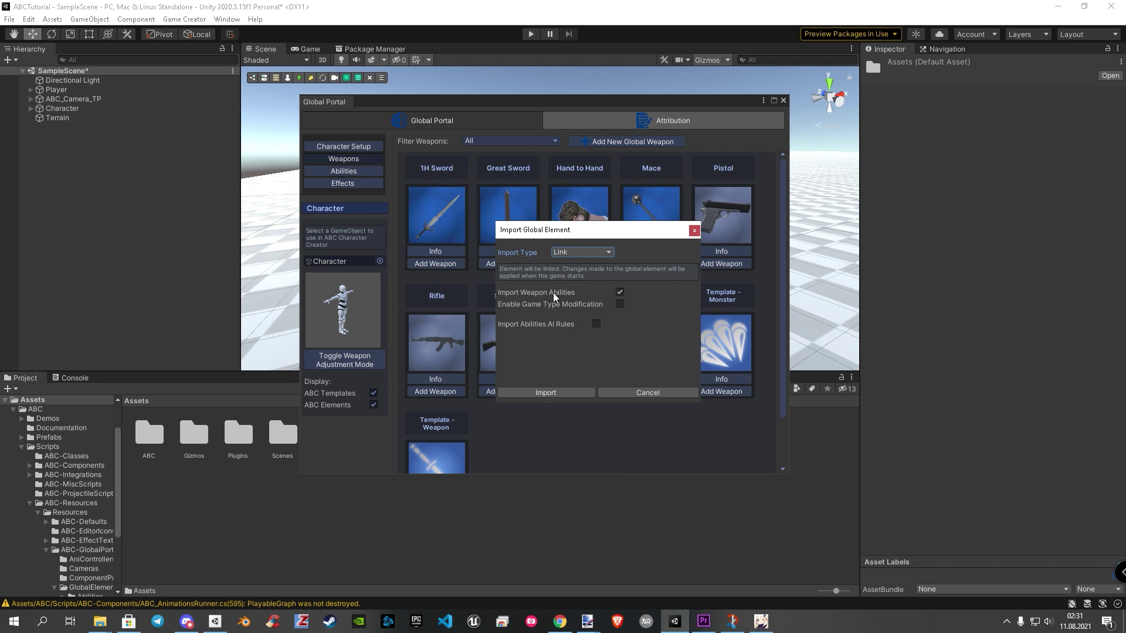
left_click(619, 304)
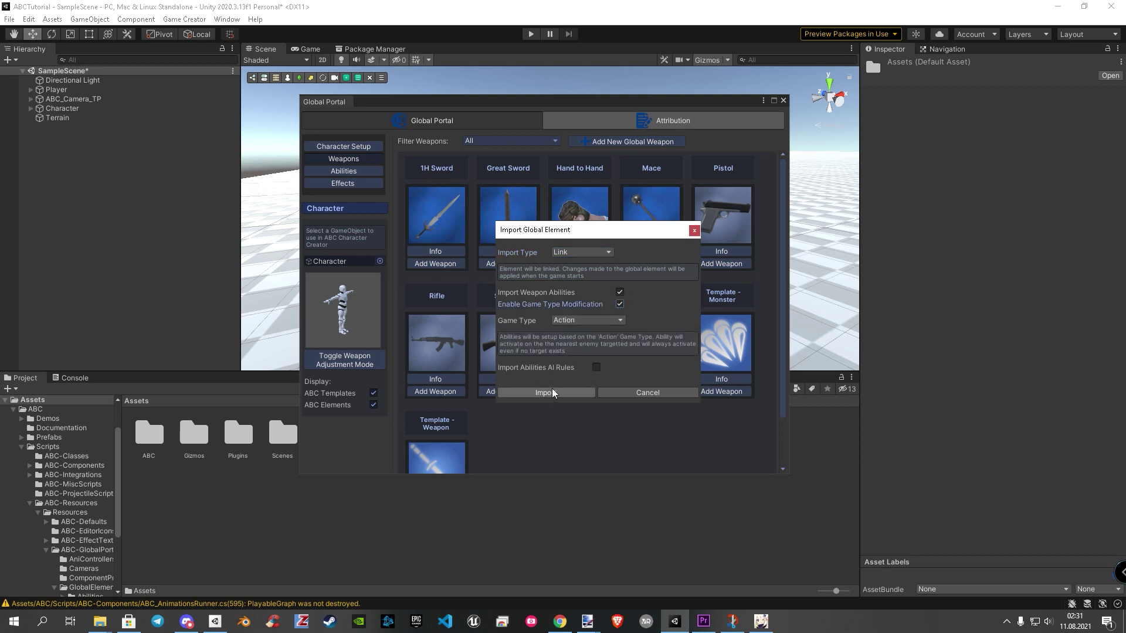
left_click(596, 367)
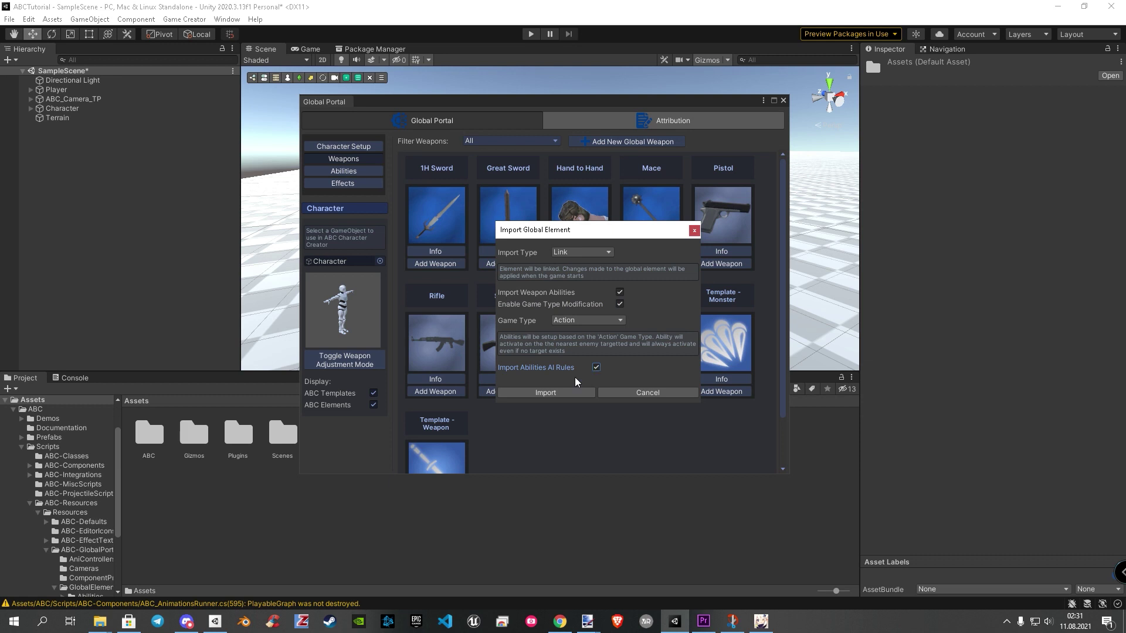
left_click(546, 392)
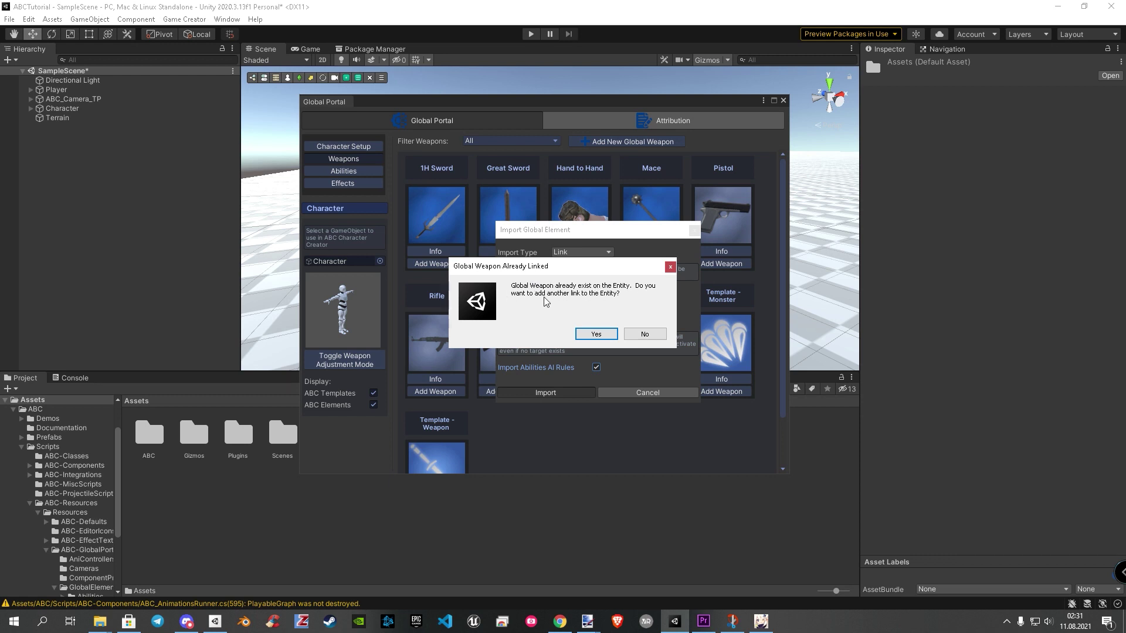
left_click(649, 337)
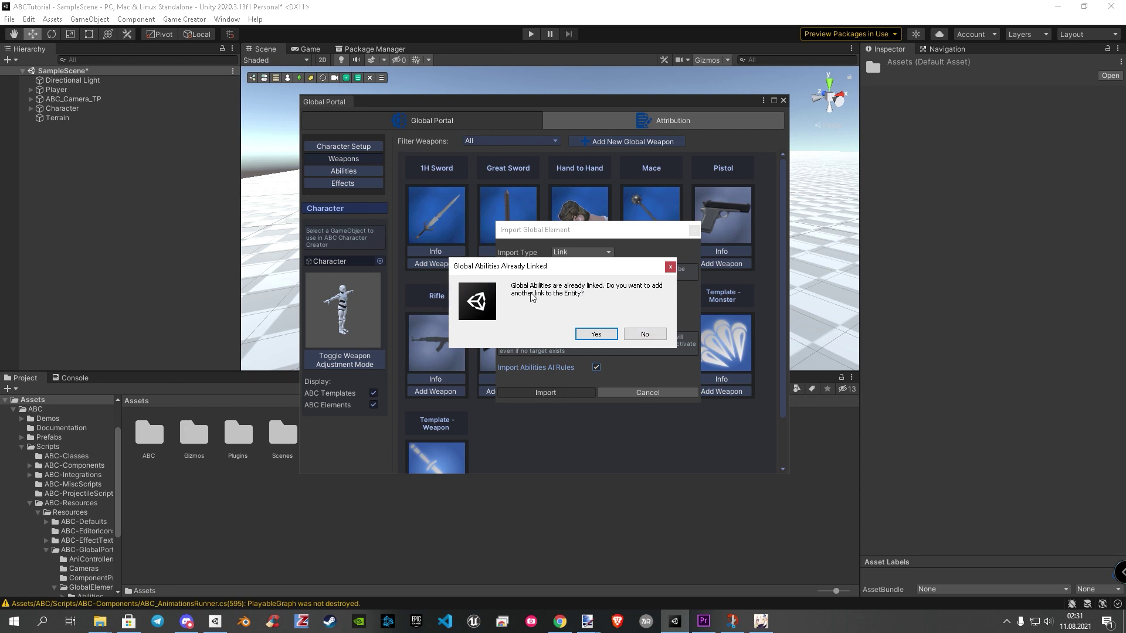
left_click(644, 335)
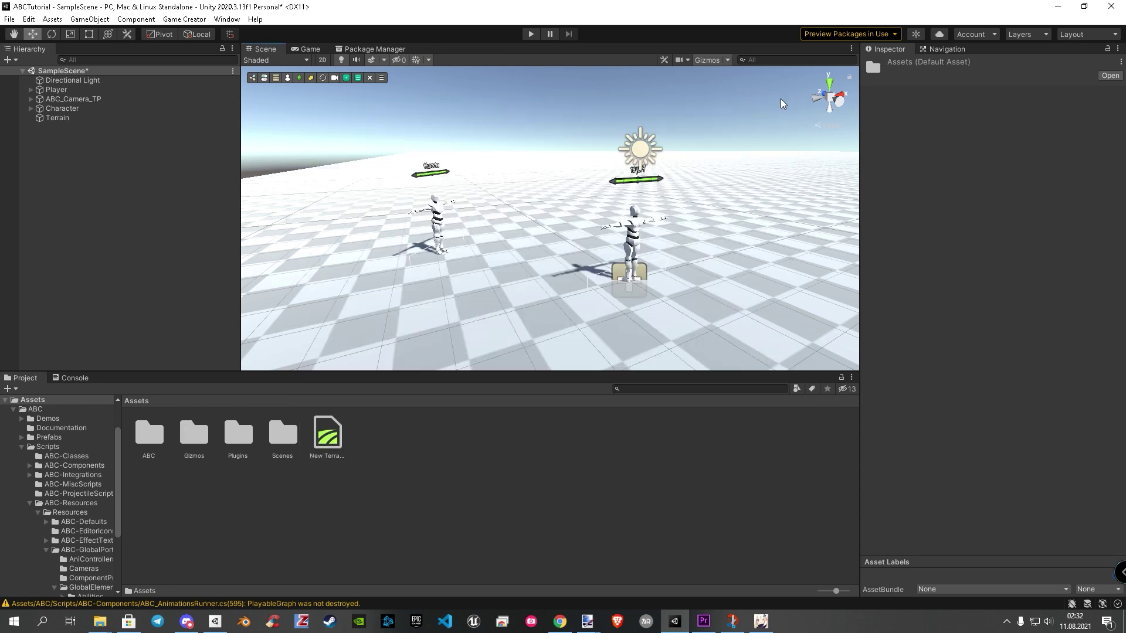
left_click(42, 109)
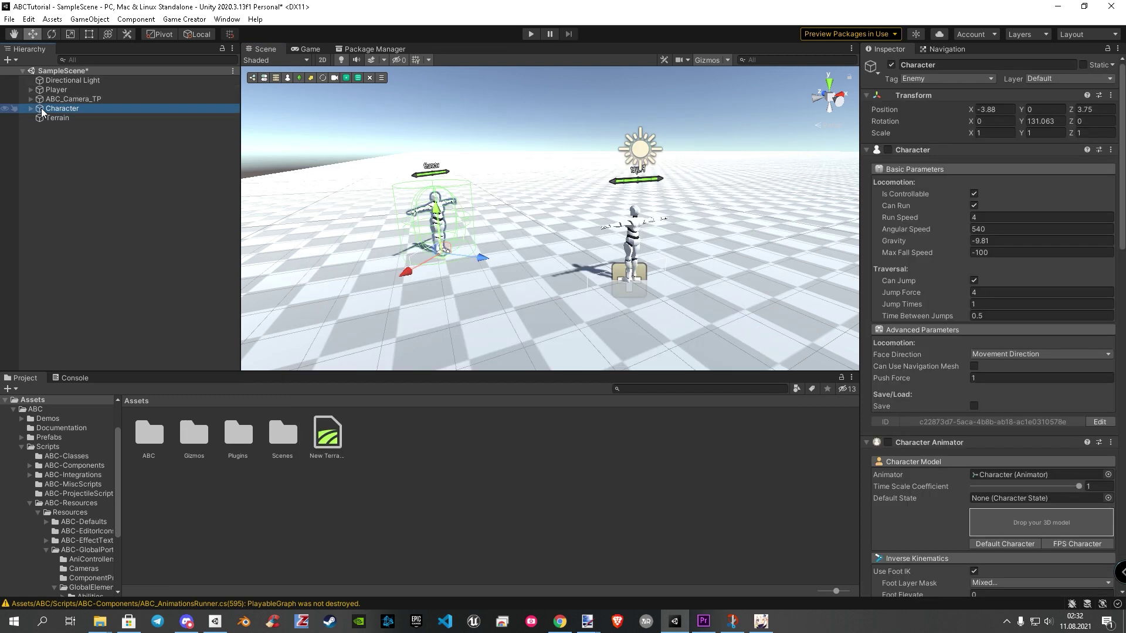
left_click(888, 153)
left_click(888, 443)
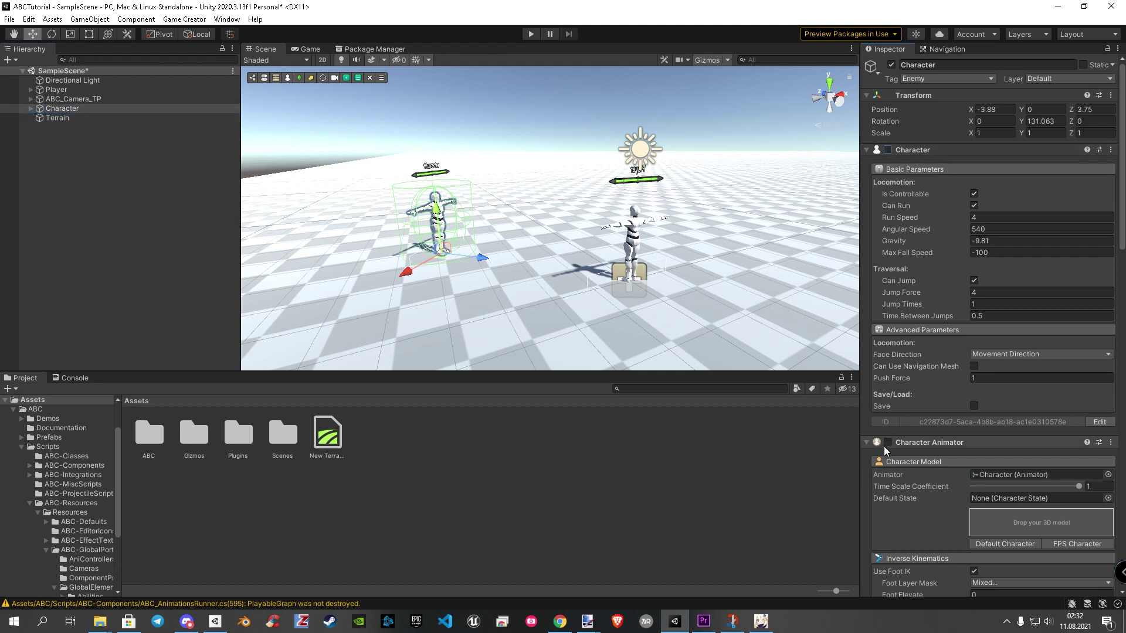
left_click(888, 443)
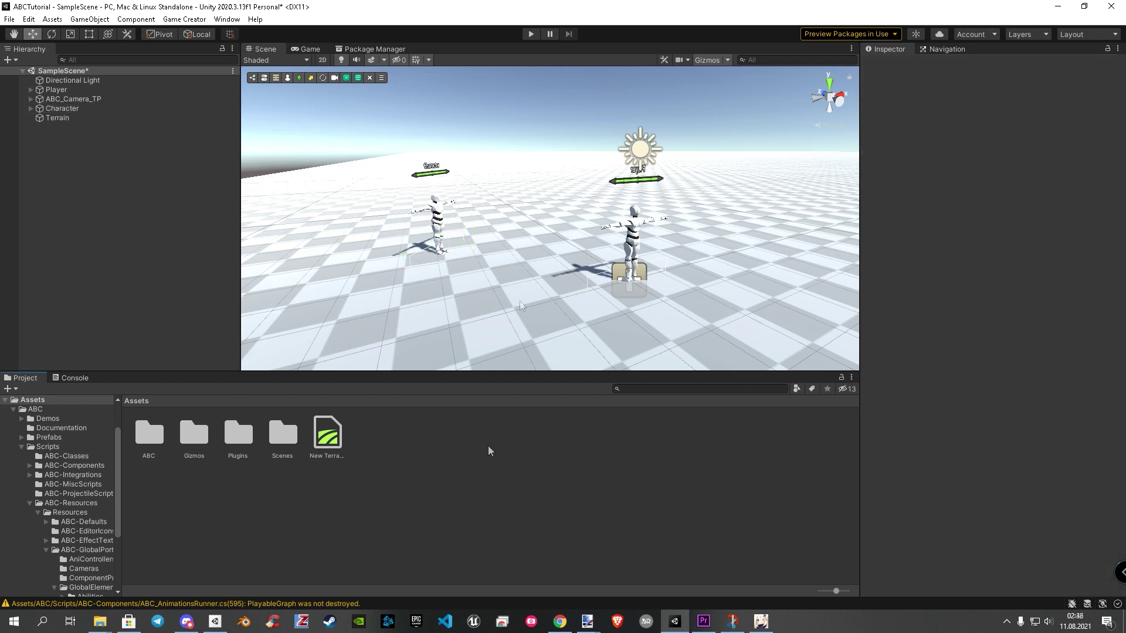
Enter play mode and walk the Player toward the enemy with W.
left_click(531, 35)
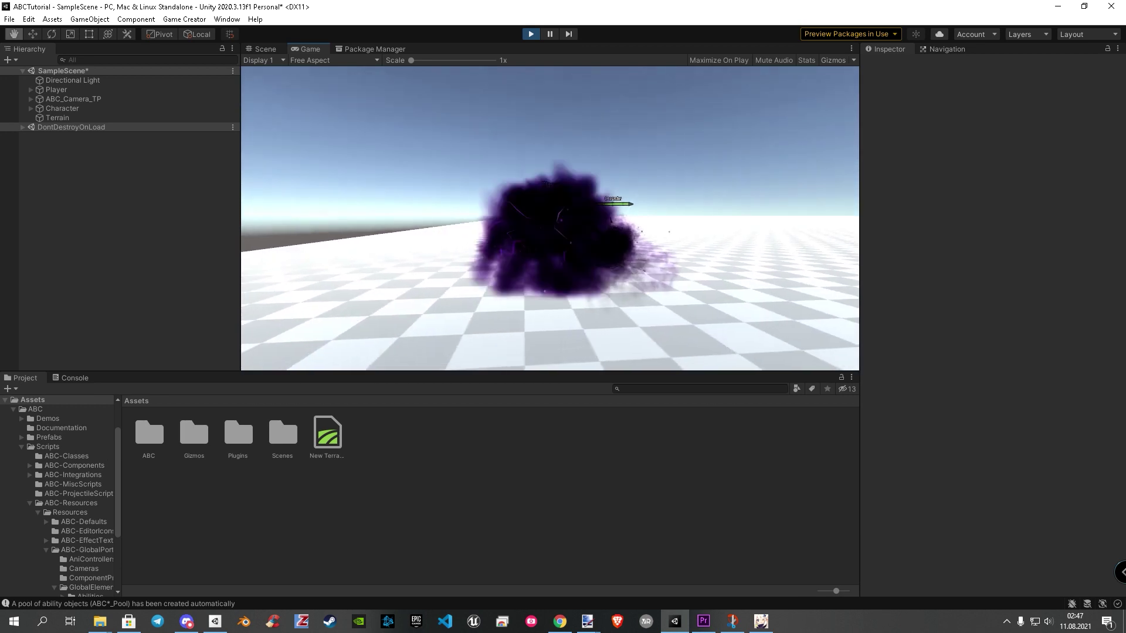
key("w")
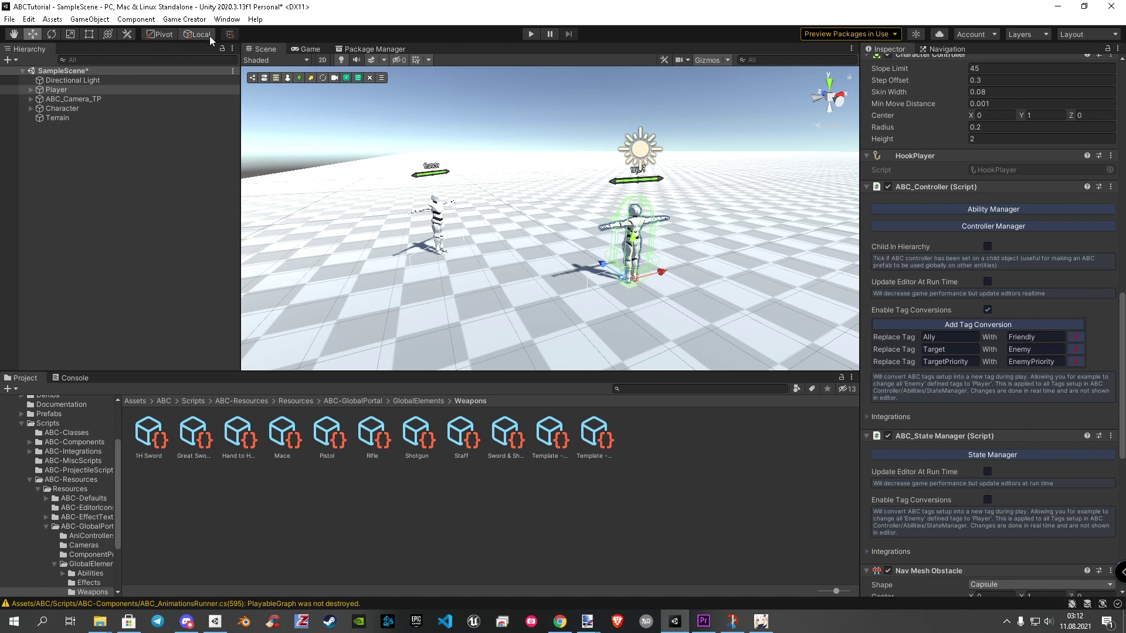
Open the ABC Global Portal with the Player set as its character.
left_click(225, 19)
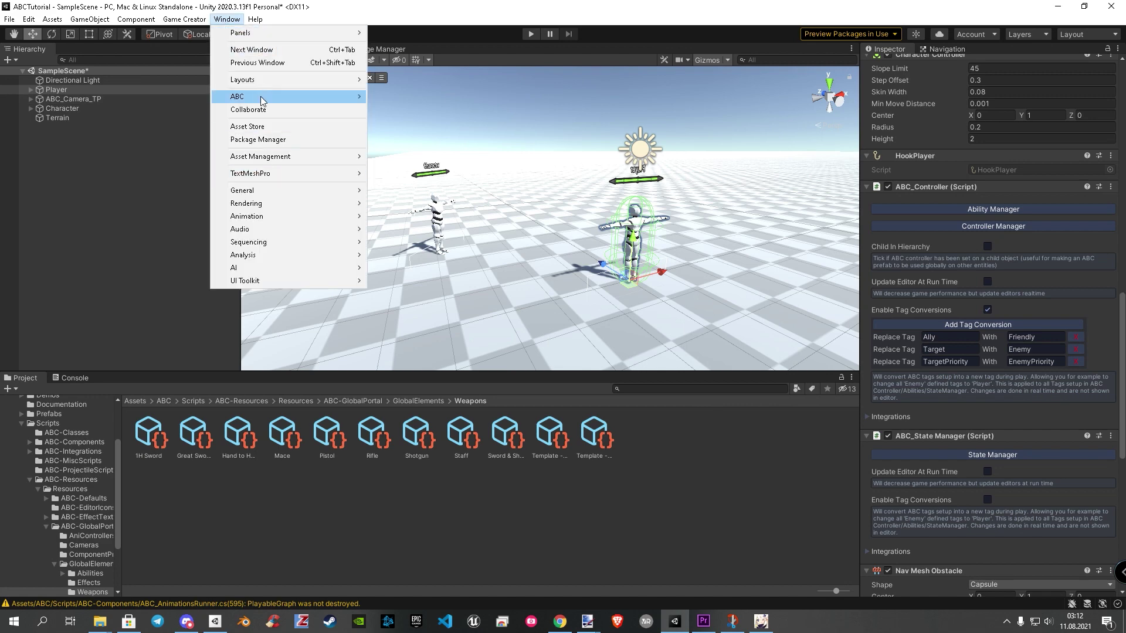
mouse_move(263, 97)
left_click(420, 98)
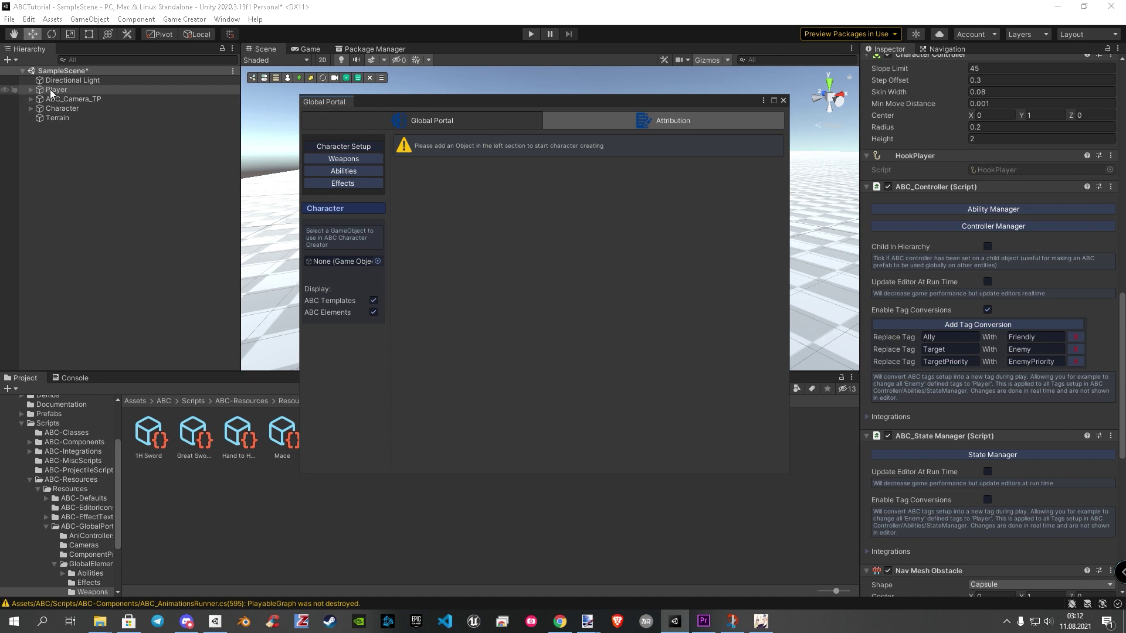
left_click_drag(50, 89, 328, 263)
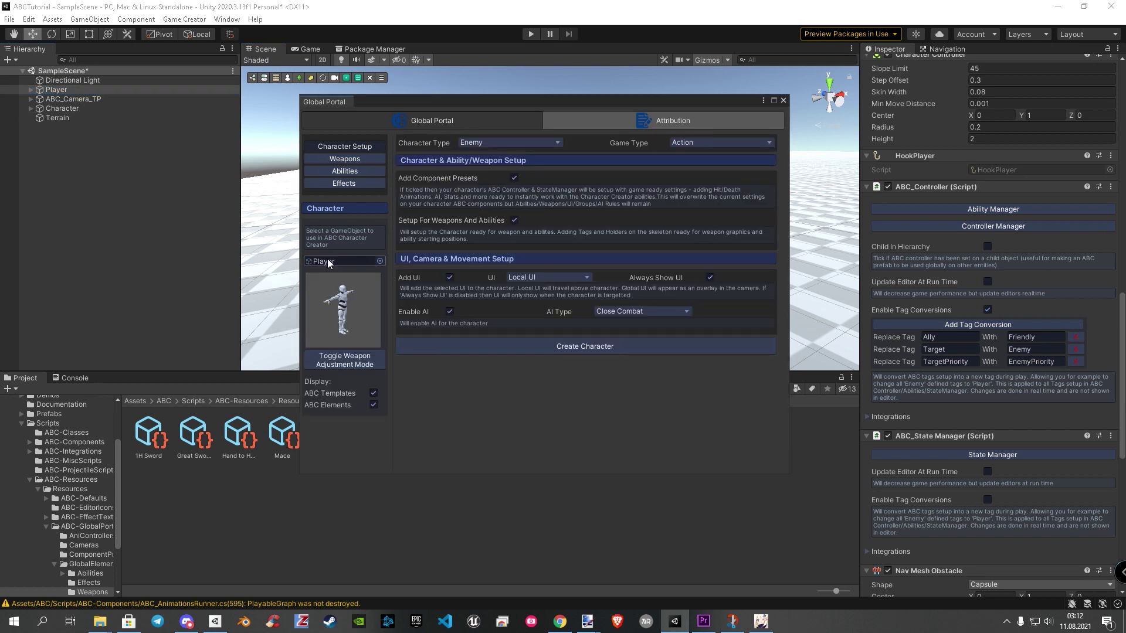
Add the Hand to Hand weapon to the Player with game type modification enabled.
left_click(336, 159)
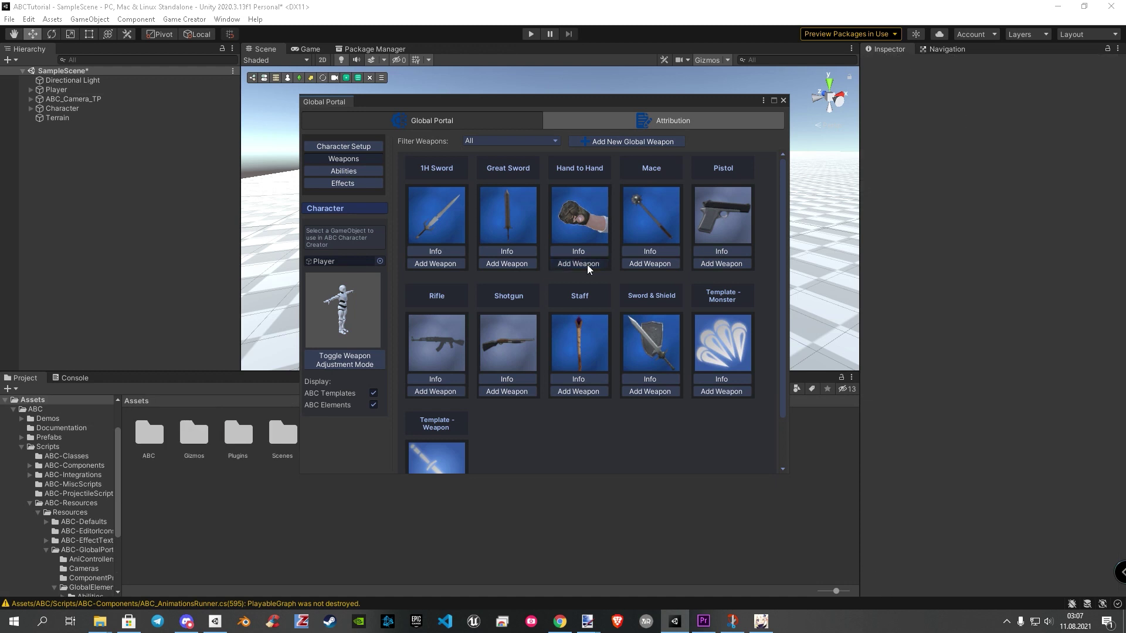
left_click(586, 265)
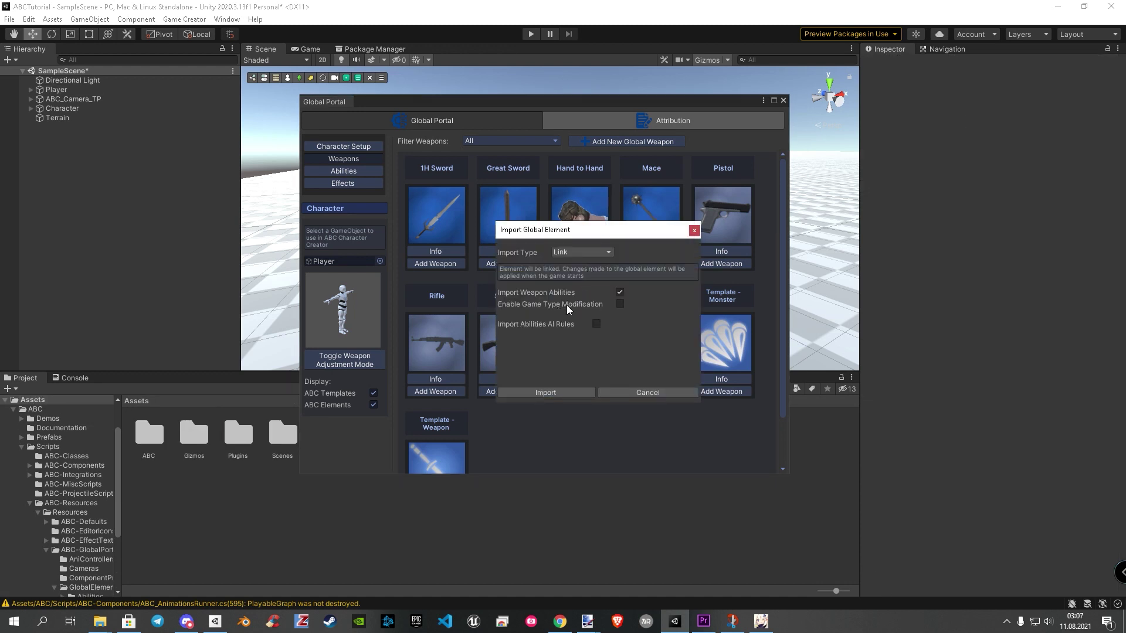
left_click(620, 303)
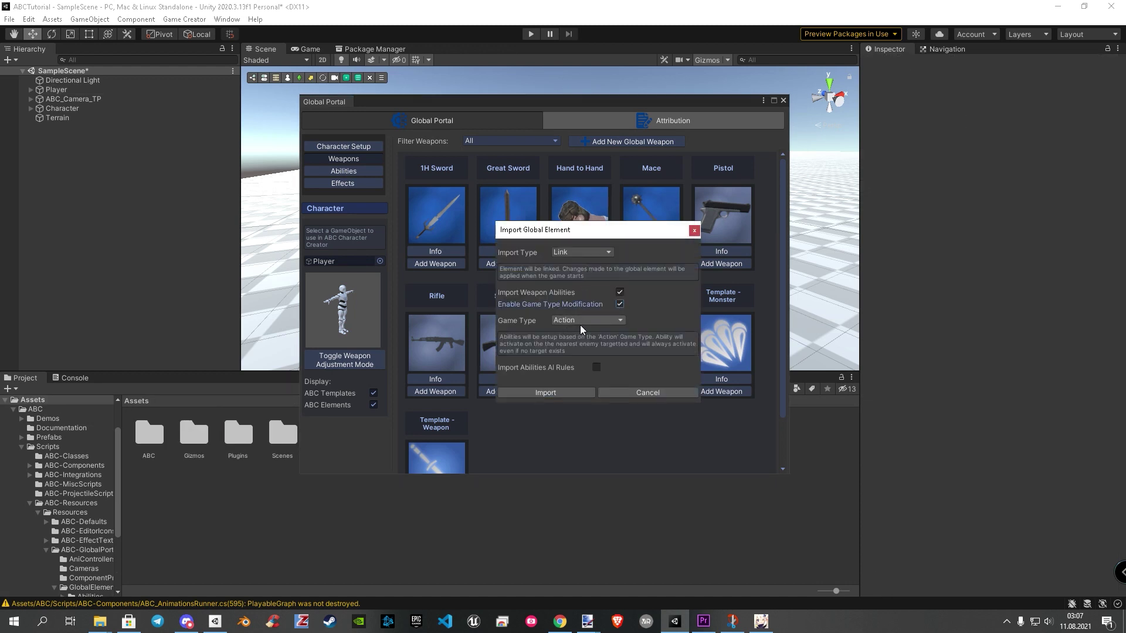
left_click(546, 393)
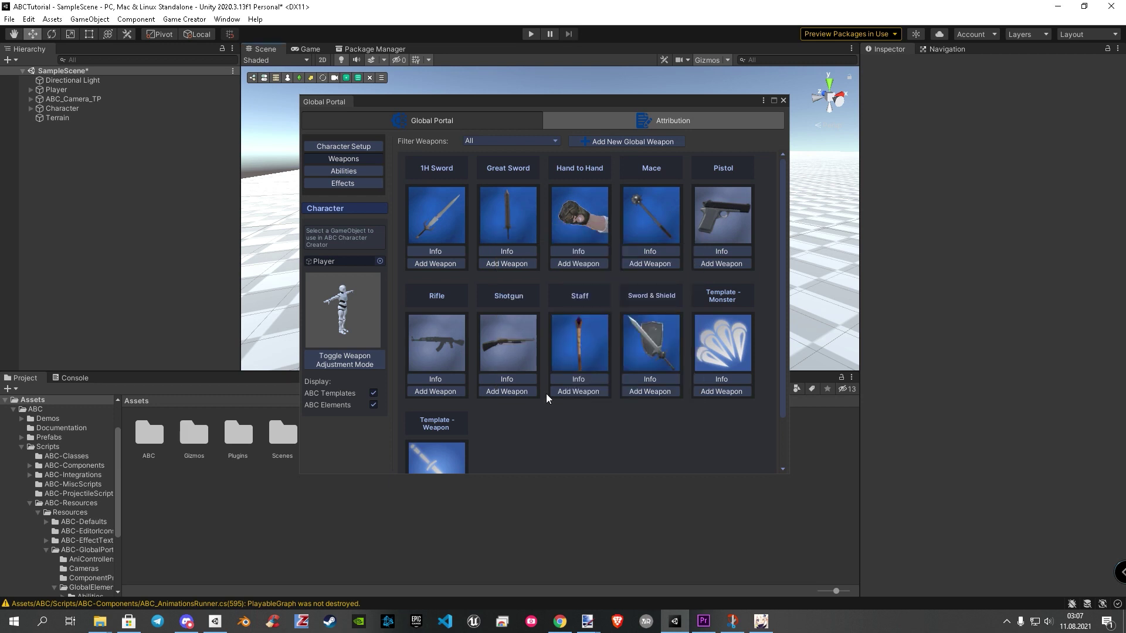
In the Hand to Hand weapon editor, untick Enable Animator Overrides.
left_click(573, 252)
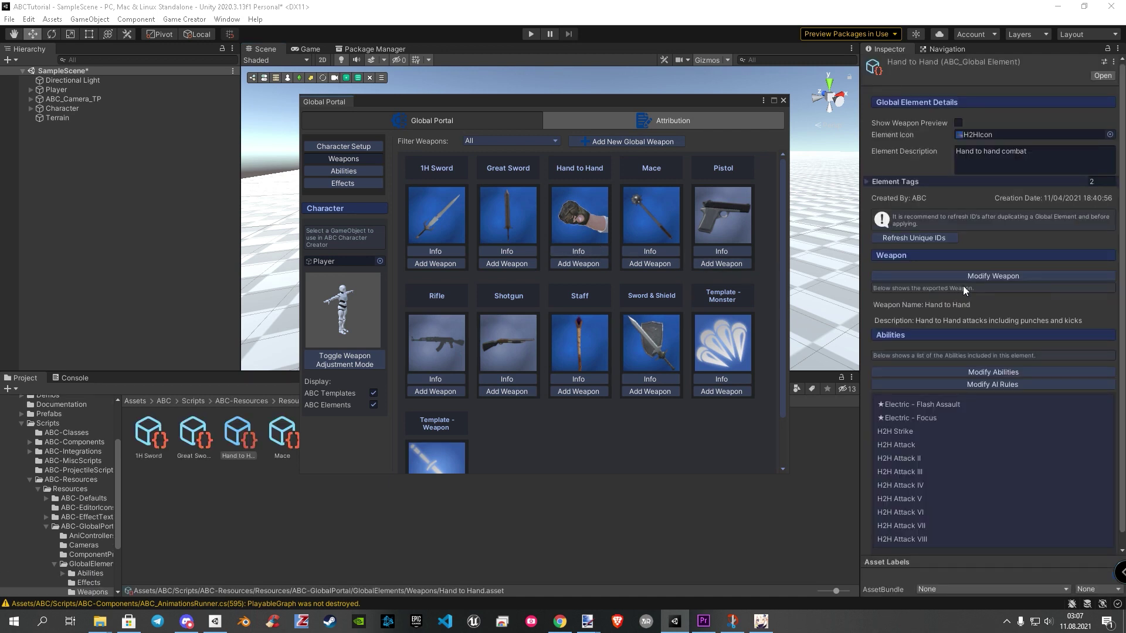
left_click(985, 274)
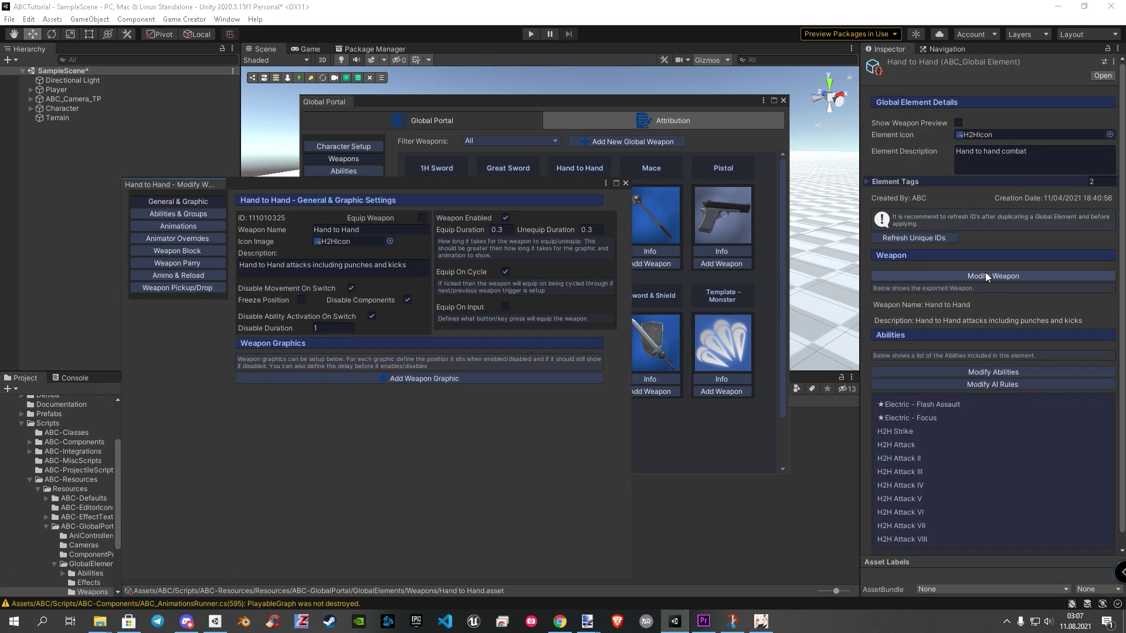
left_click_drag(374, 184, 468, 91)
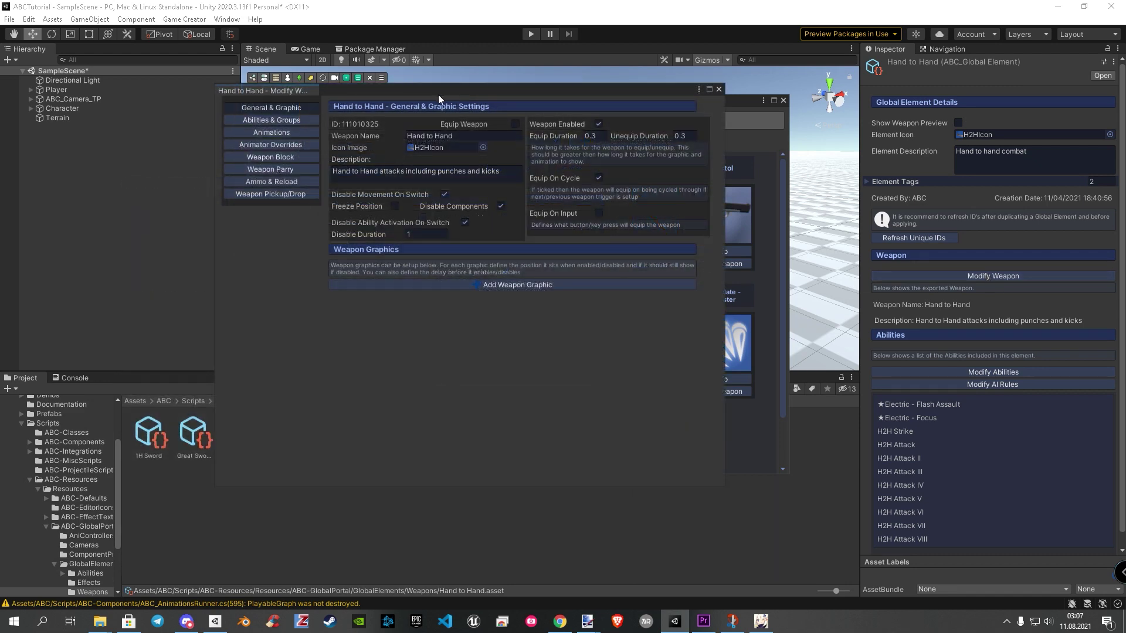
left_click(269, 133)
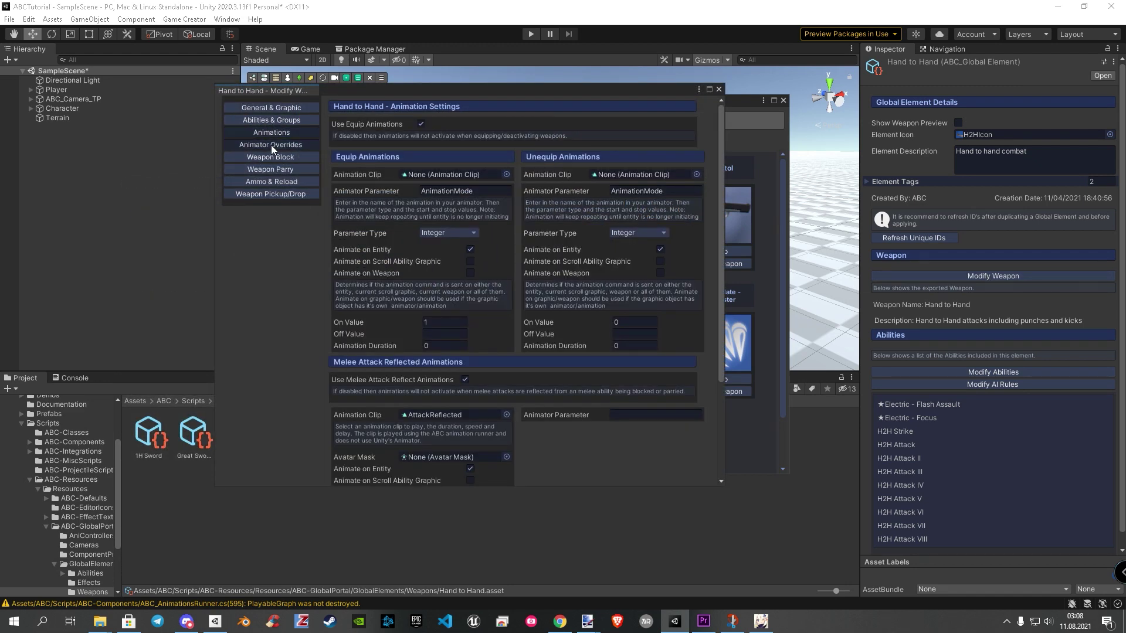
left_click(271, 145)
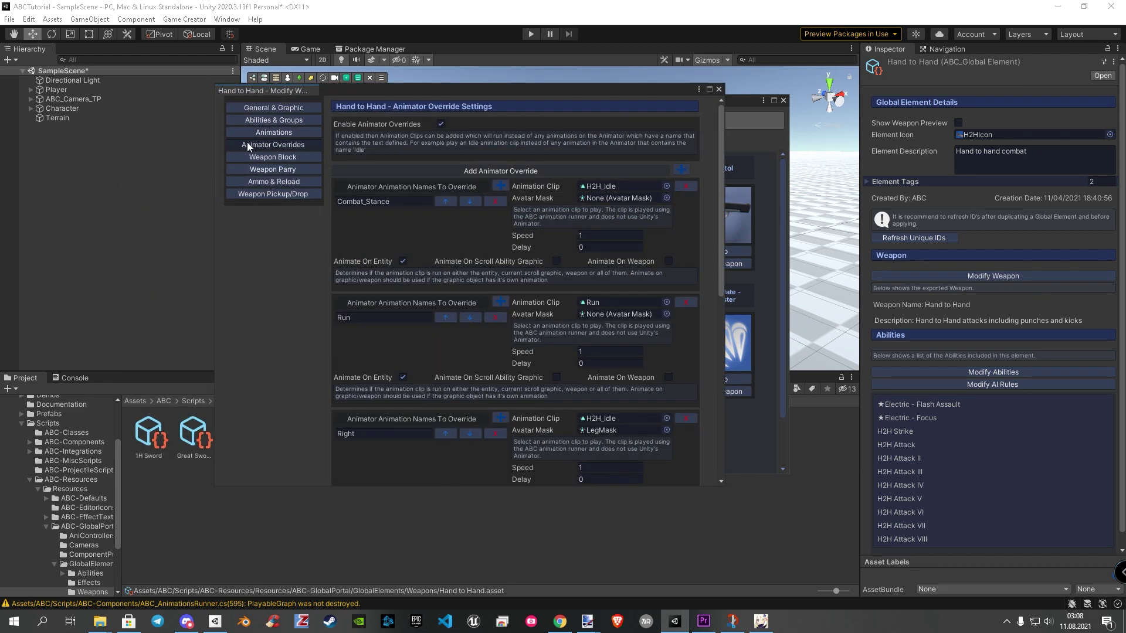
left_click(441, 124)
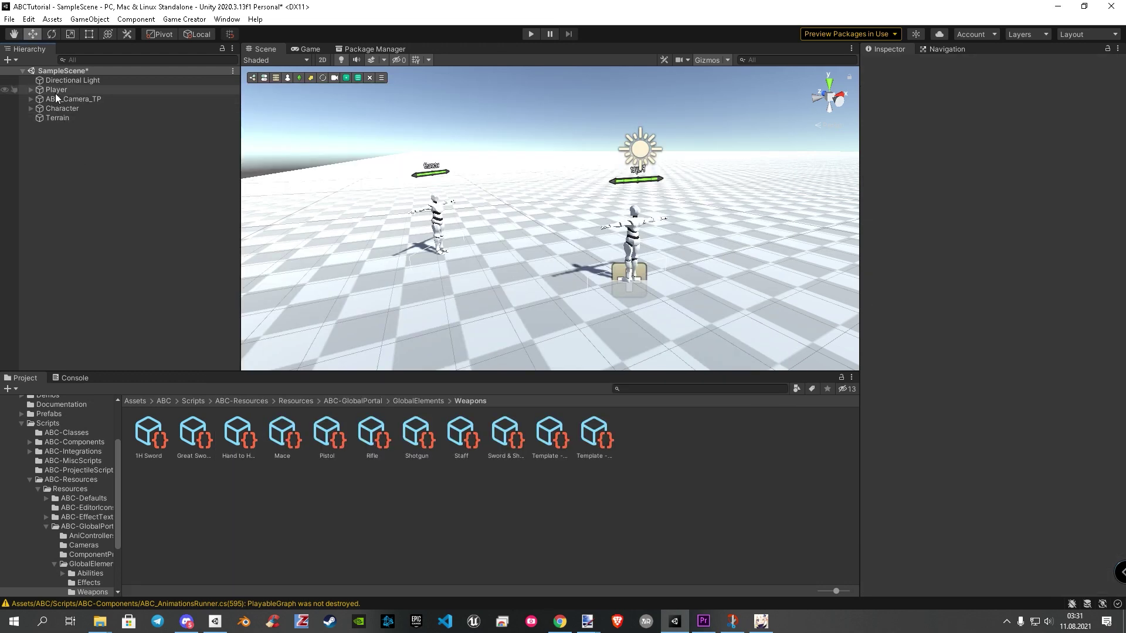
Open the Player's ABC_Controller Controller Manager to check the Alpha 1/Alpha 2 weapon-switch keys.
left_click(55, 90)
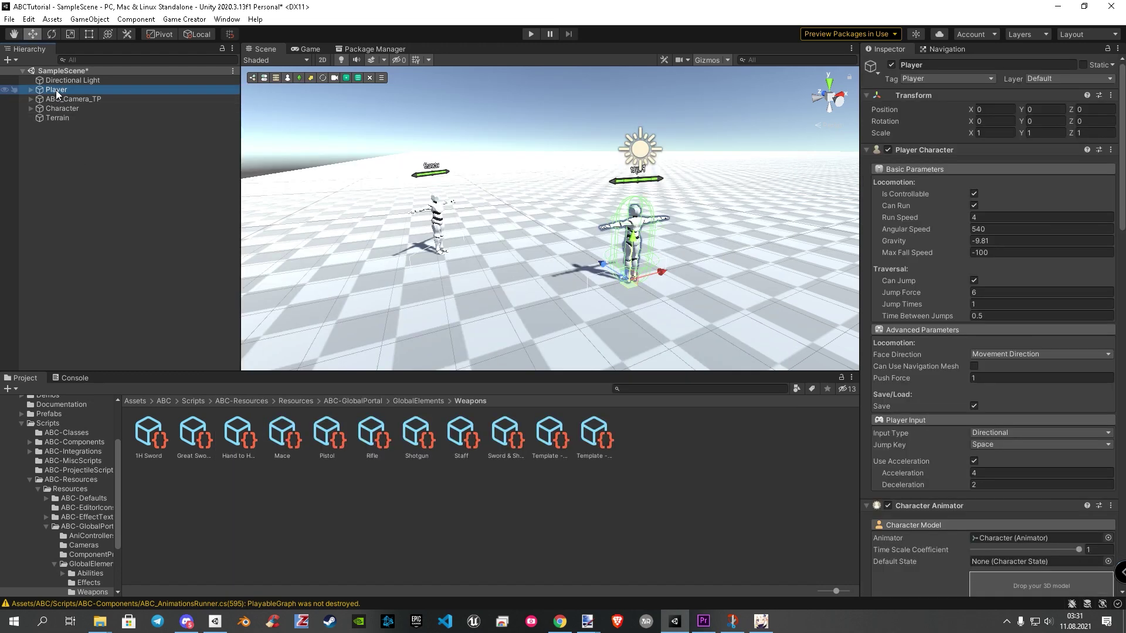
scroll(965, 279, "down", 10)
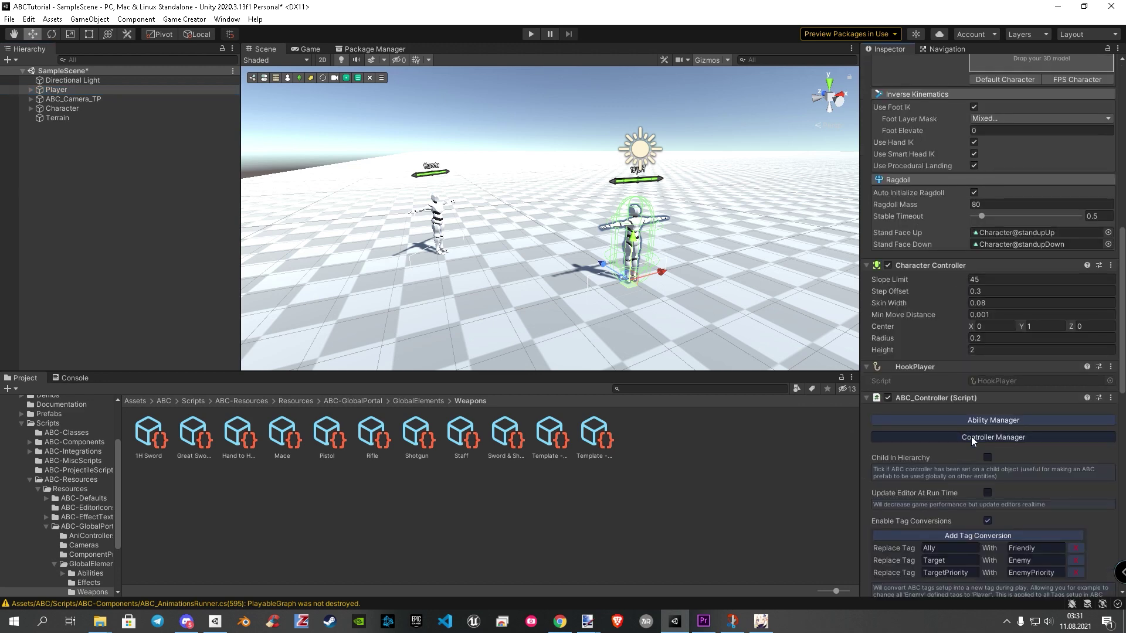
left_click(971, 436)
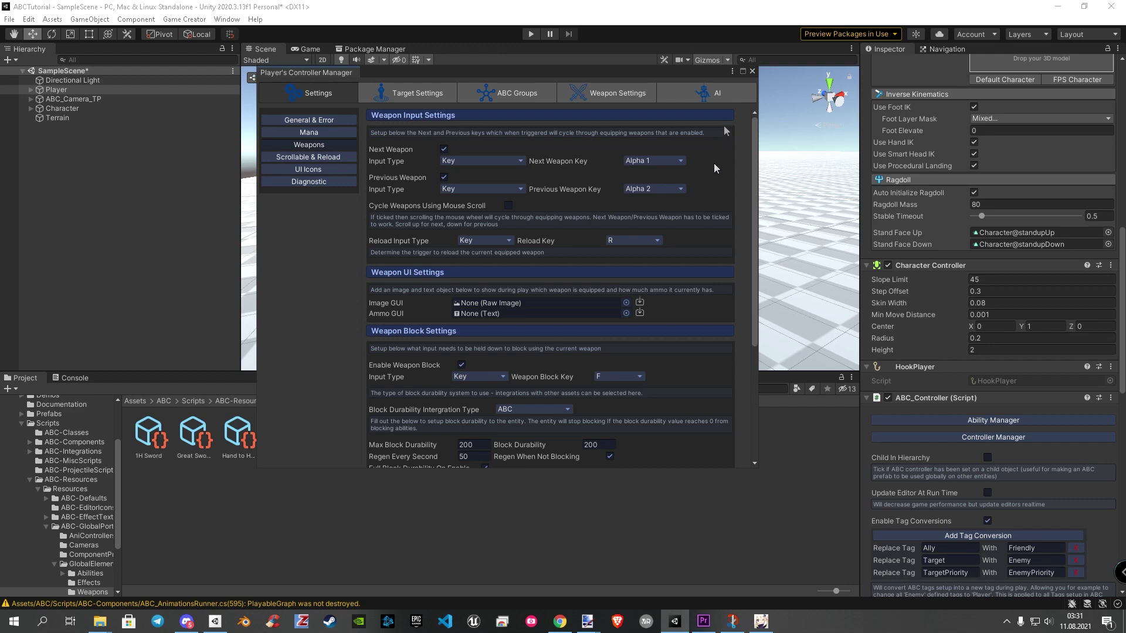
Close the Controller Manager, enter Play mode to test weapon switching, and deselect the Player.
left_click(753, 71)
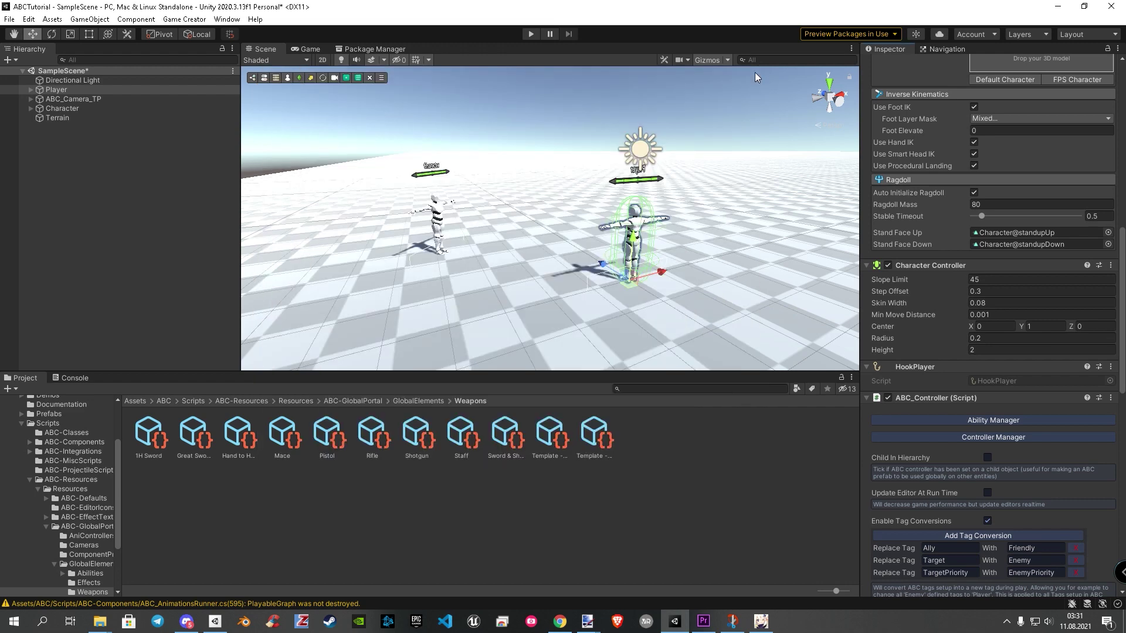
key("ctrl+p")
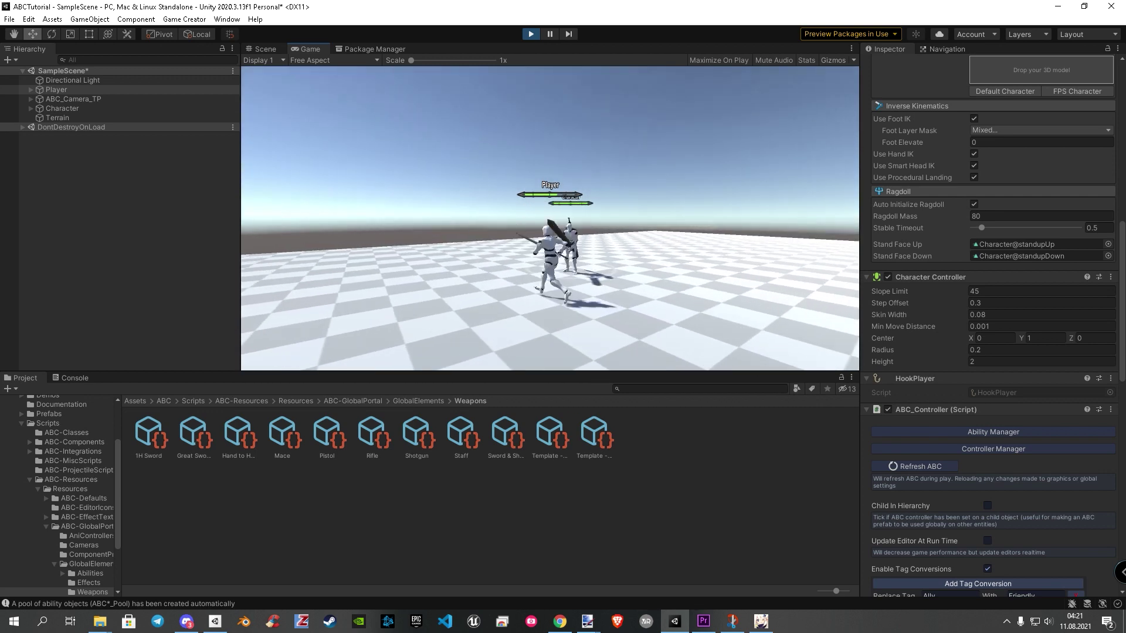
left_click(470, 484)
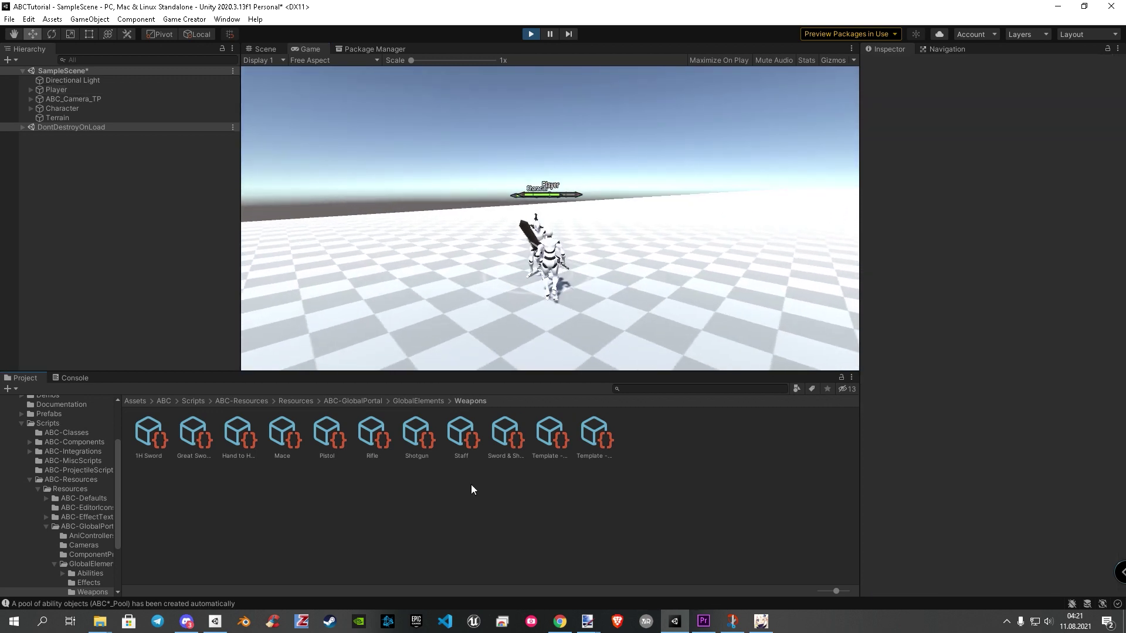